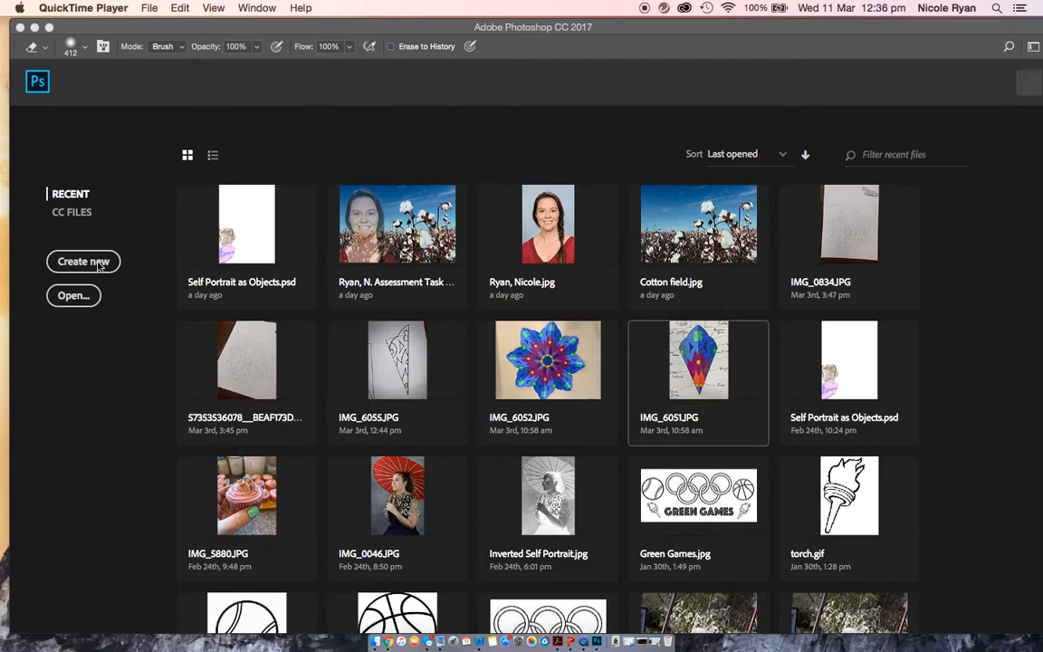
Step: Make Photoshop the active application, showing its start screen of recent files
{"action": "left_click", "coordinate": [100, 264]}
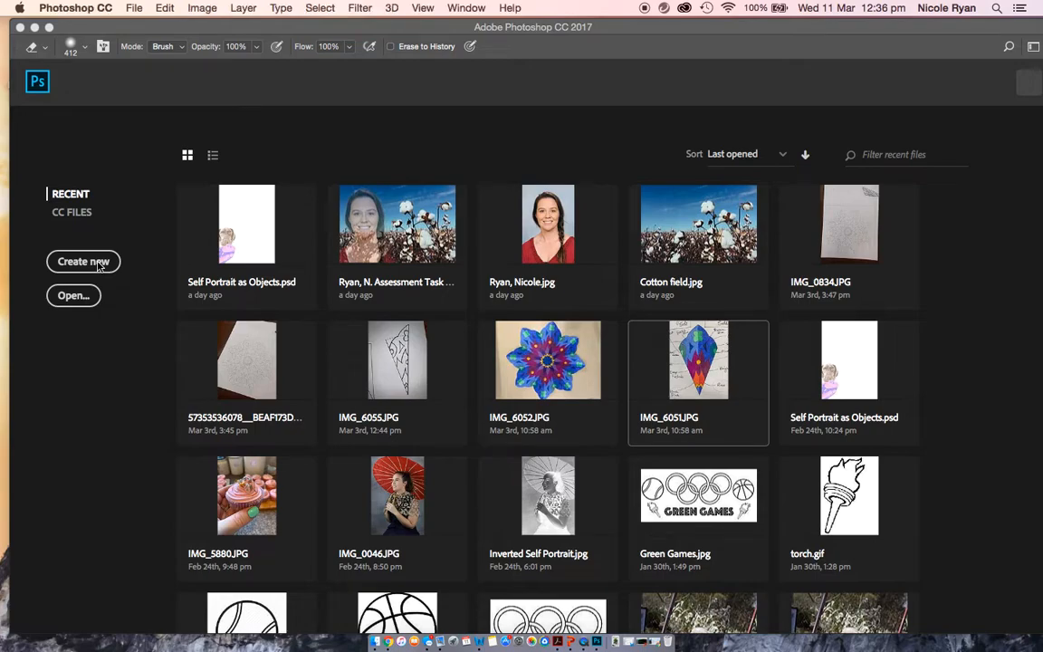
Step: Set up a new A4 print document (210 x 297 mm, 300 ppi) named with the student's name and 'Self Portrait as Objects'
{"action": "left_click", "coordinate": [97, 263]}
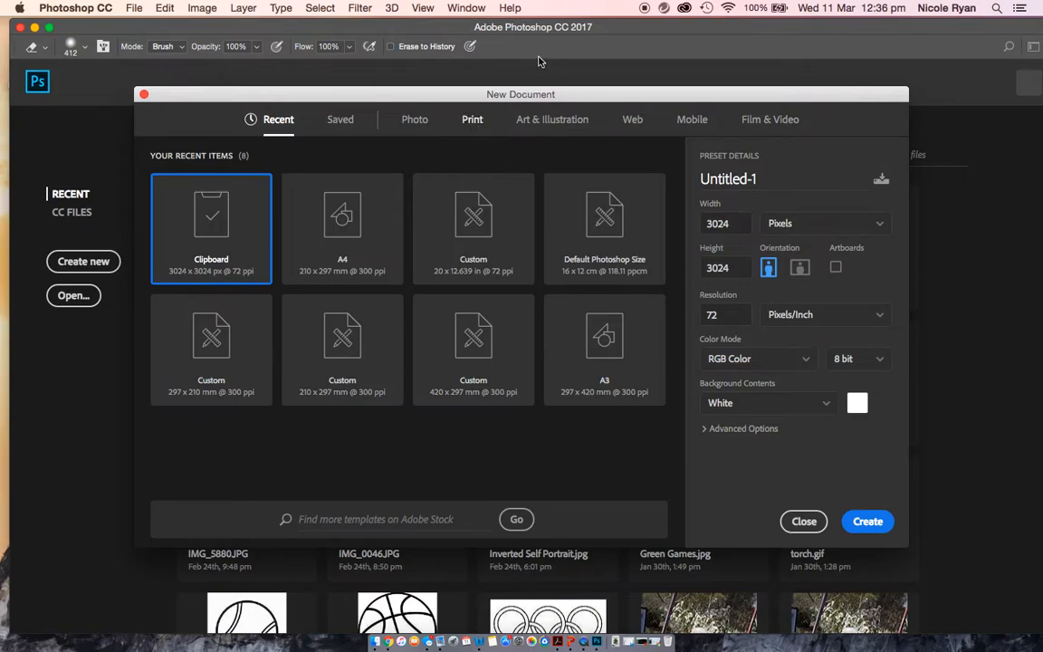
{"action": "left_click", "coordinate": [474, 120]}
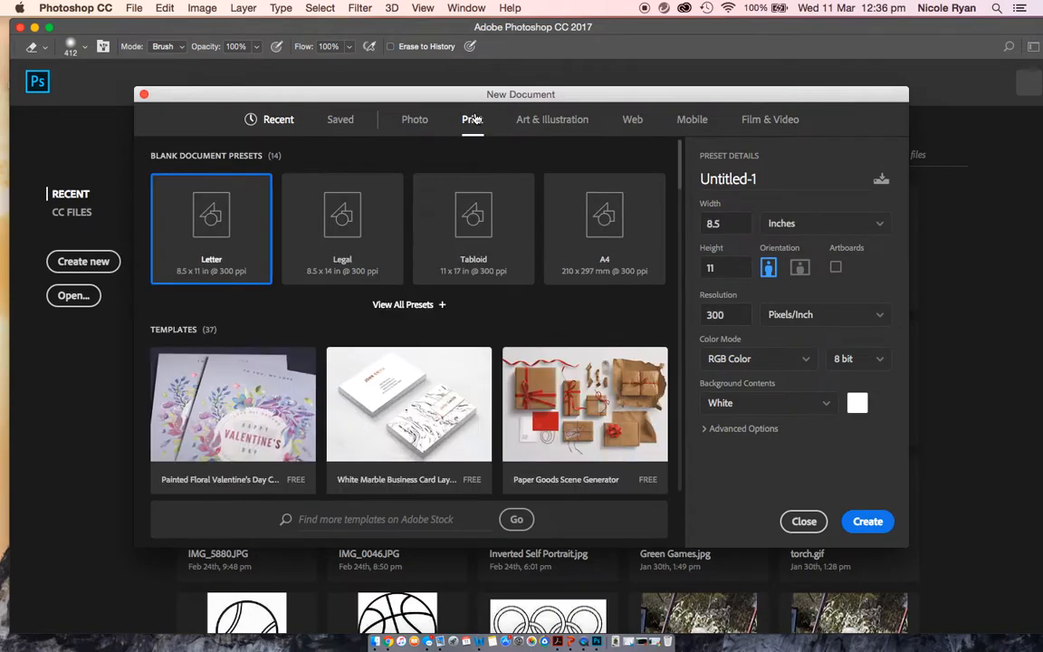
{"action": "left_click", "coordinate": [402, 305]}
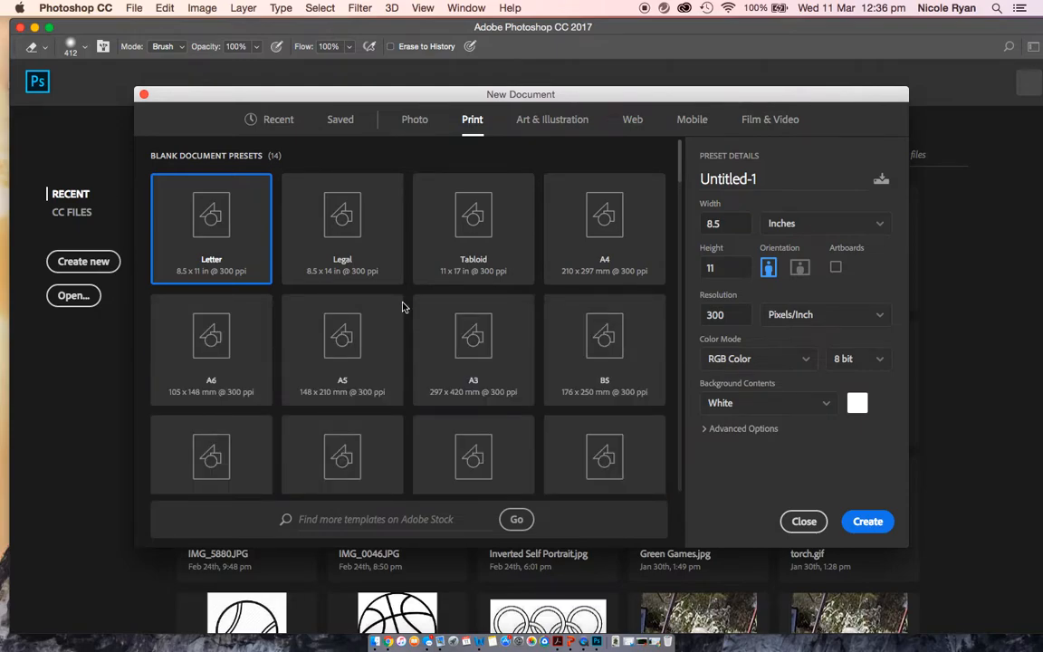
{"action": "left_click", "coordinate": [584, 229]}
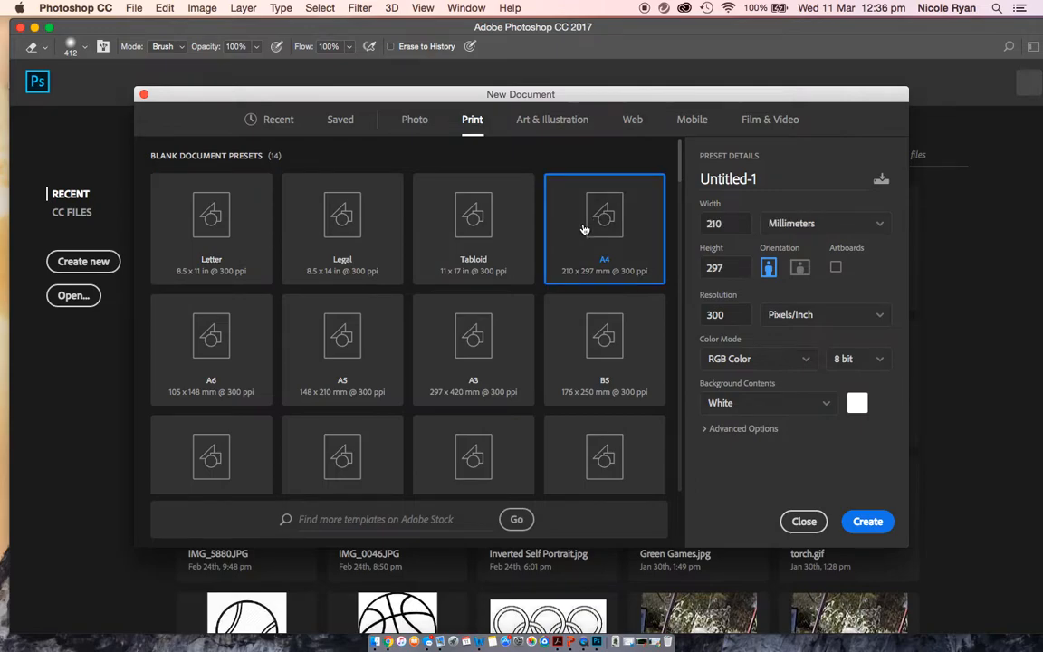
{"action": "double_click", "coordinate": [778, 178]}
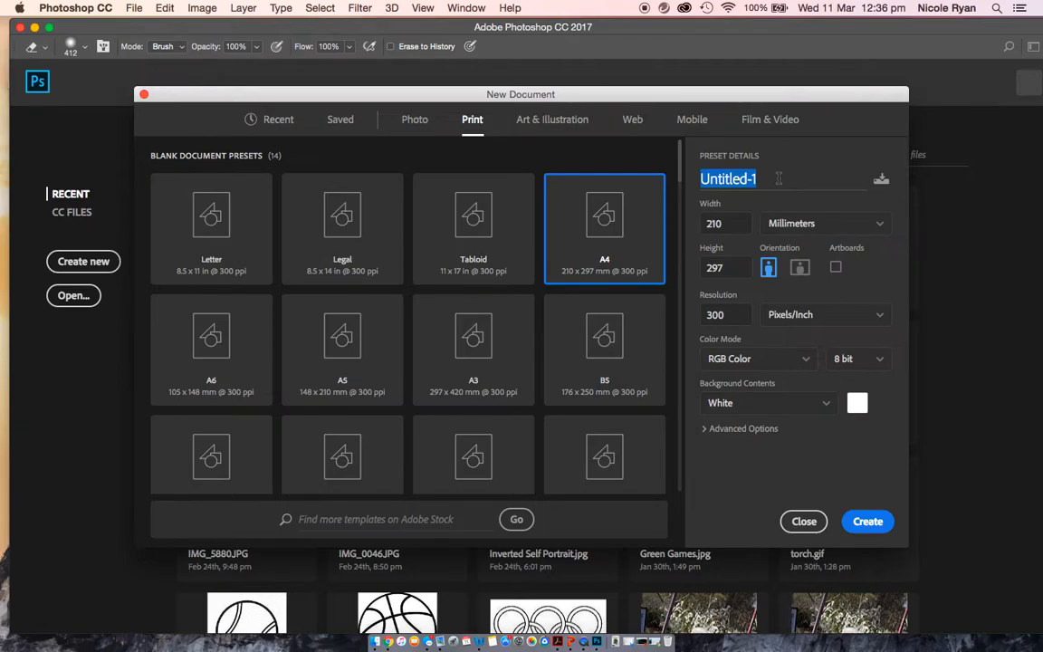
{"action": "type", "text": "Ryan, N"}
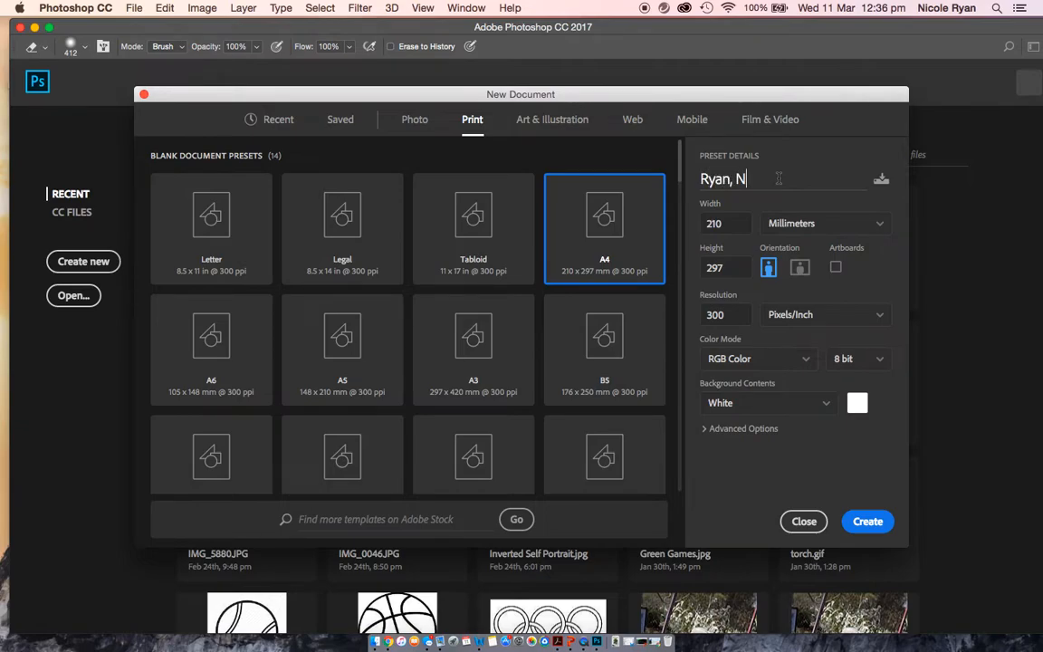
{"action": "type", "text": "ikki - Self Portrait a"}
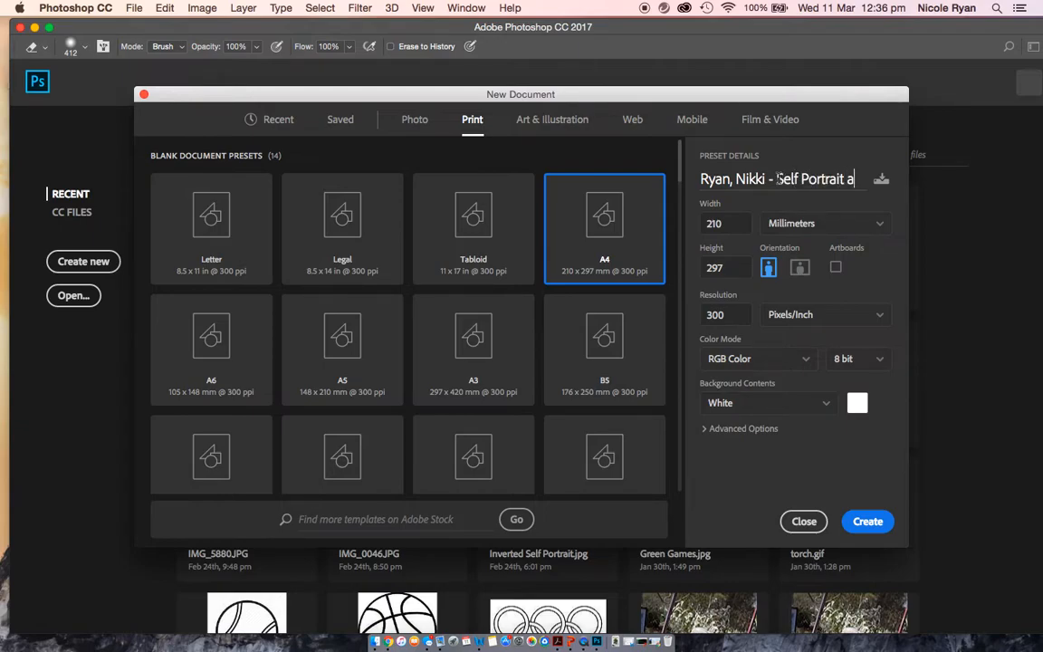
{"action": "type", "text": "s Objects"}
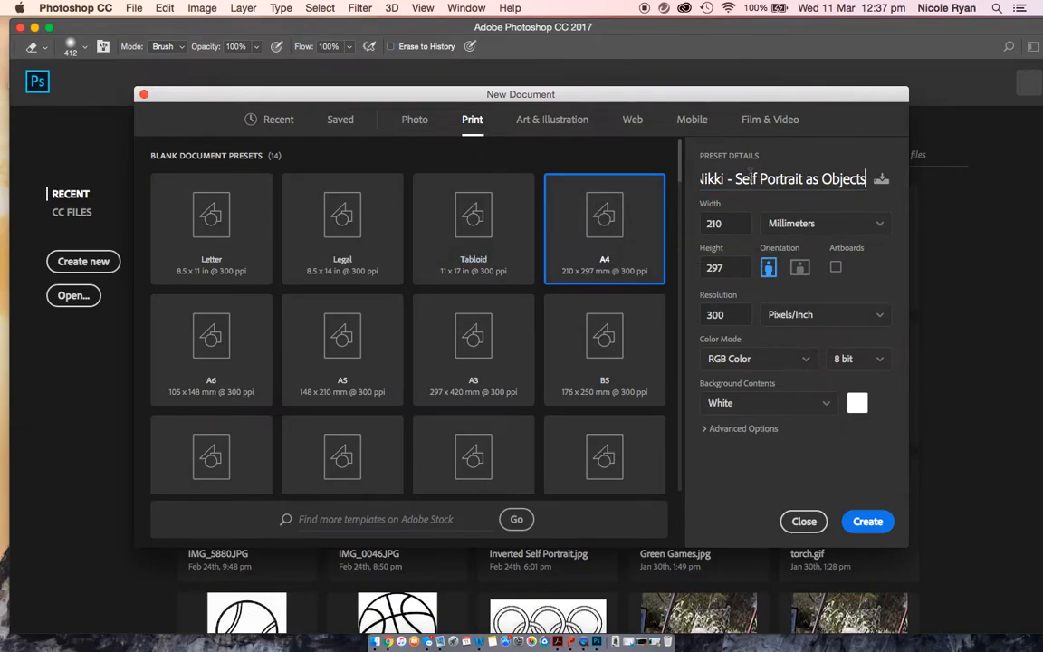
Step: Create the blank white A4 document from the New Document dialog
{"action": "left_click", "coordinate": [867, 522]}
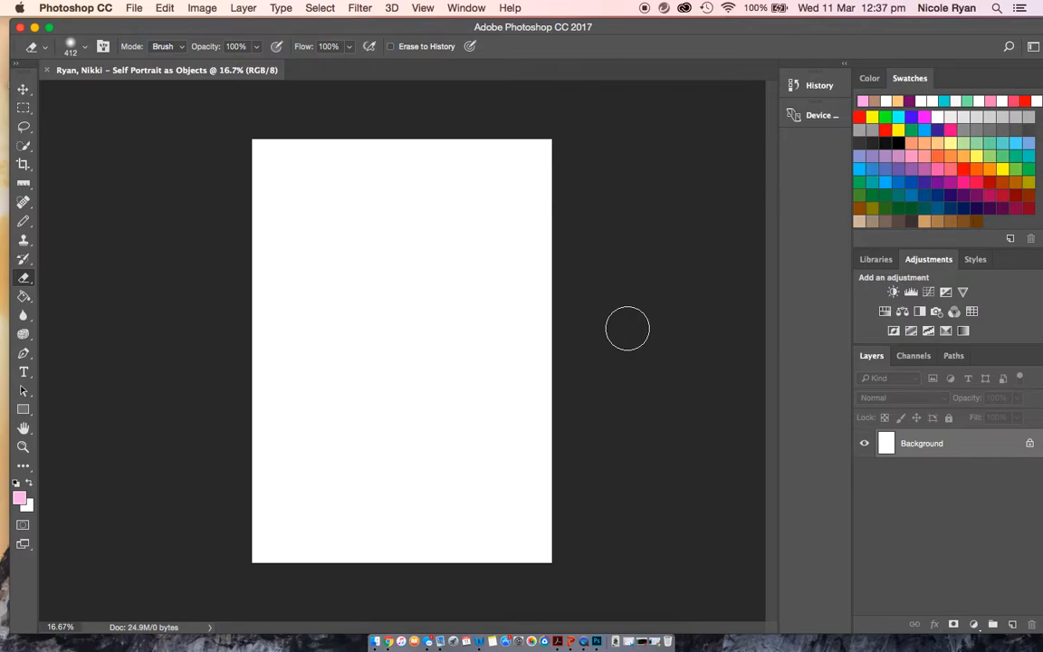
Step: Open IMG_5880, IMG_5967, IMG_6019 and IMG_6269.JPG from the Object Photos folder together
{"action": "left_click", "coordinate": [133, 9]}
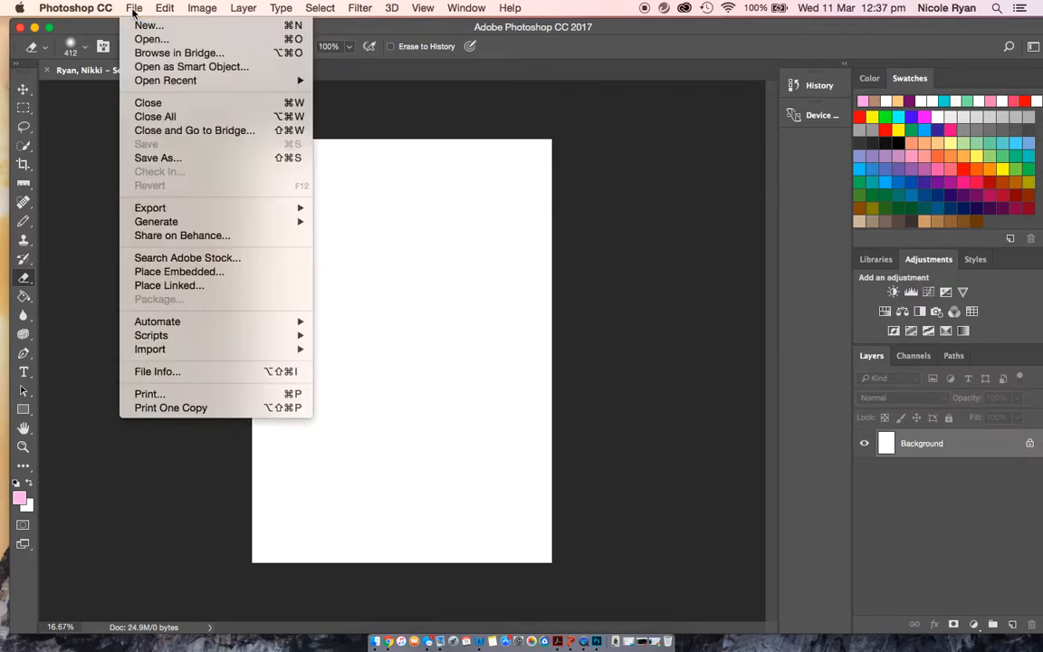
{"action": "left_click", "coordinate": [140, 39]}
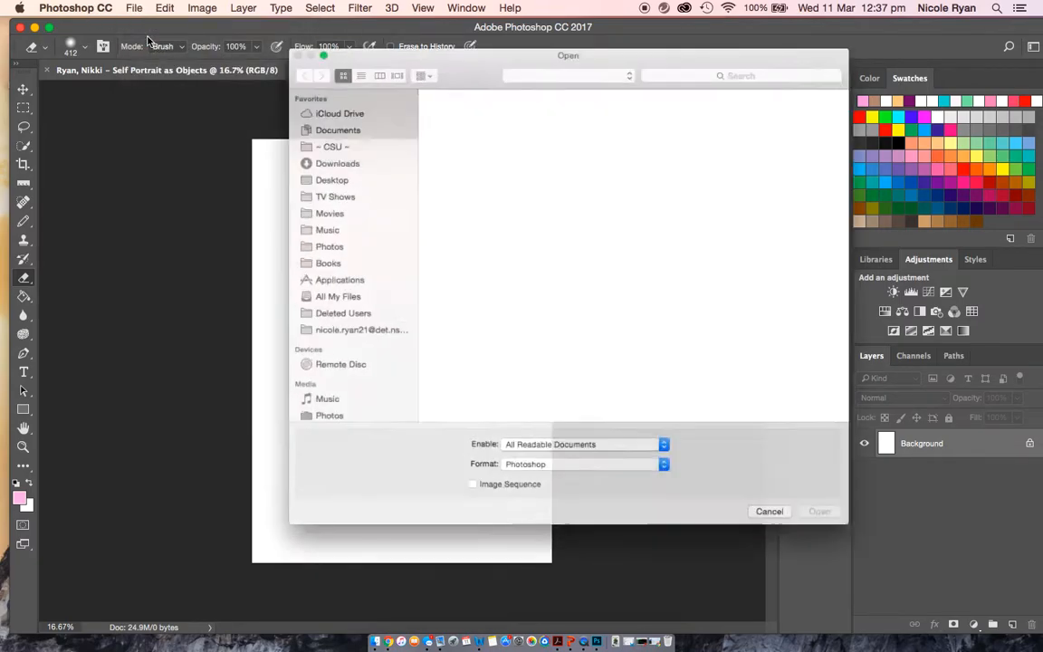
{"action": "double_click", "coordinate": [453, 127]}
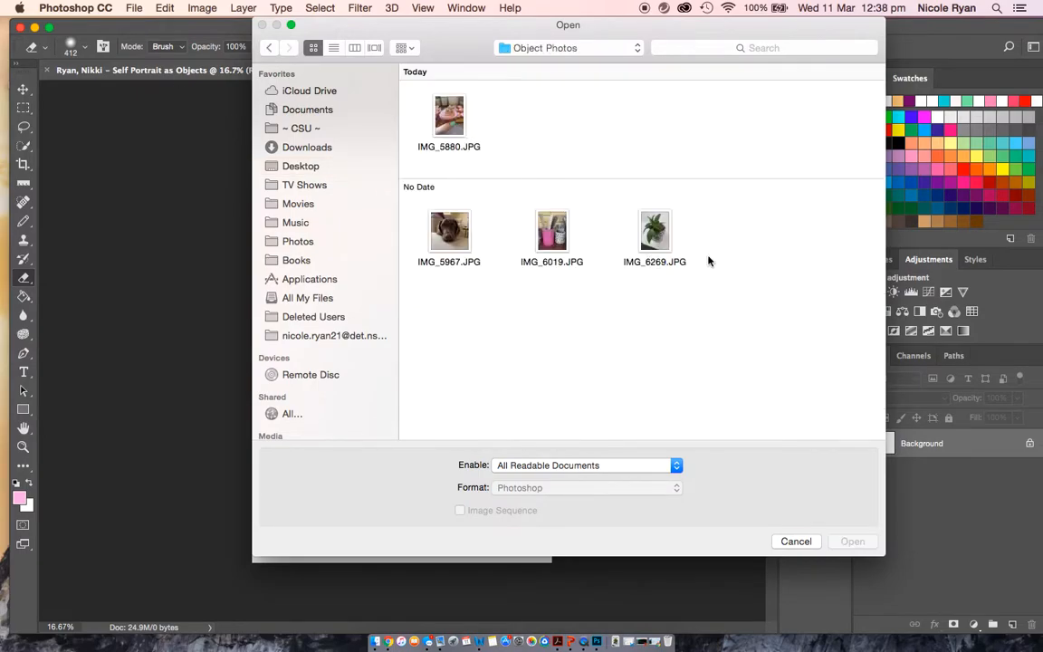
{"action": "left_click_drag", "start_coordinate": [769, 258], "coordinate": [407, 109]}
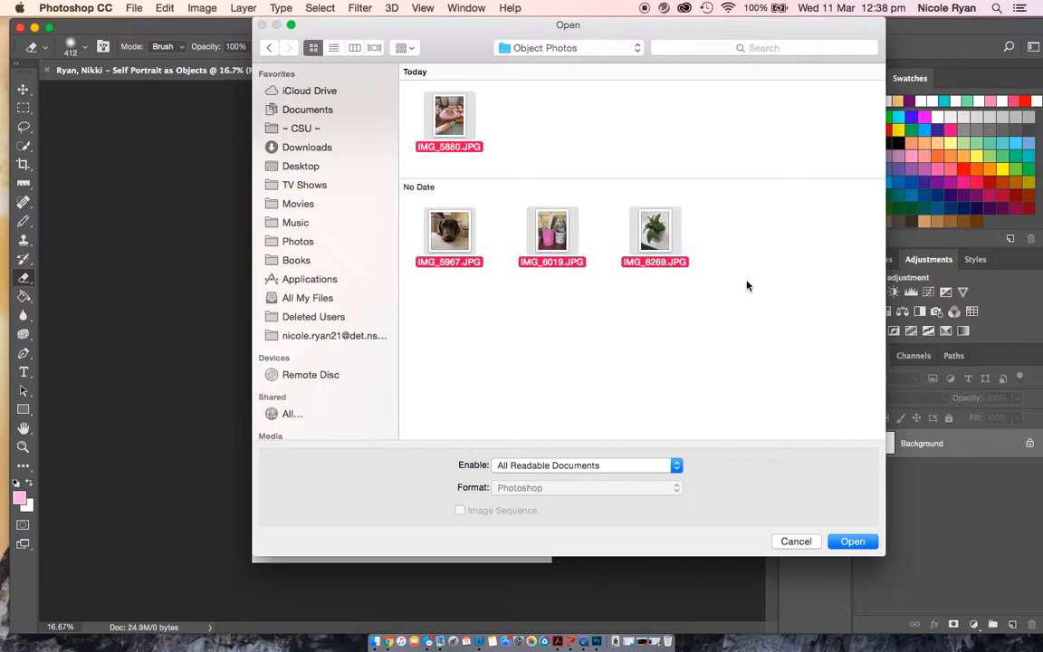
{"action": "left_click", "coordinate": [852, 543]}
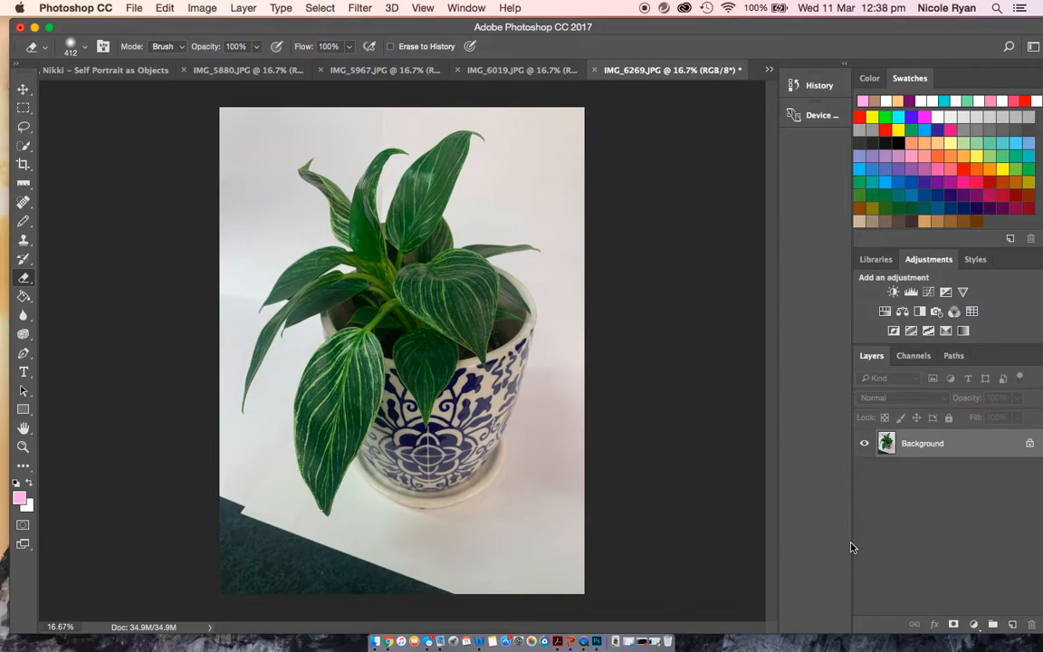
Step: Review the pencil-pots, dog and cupcake photos, then unlock the IMG_6269 plant photo's Background layer
{"action": "left_click", "coordinate": [509, 72]}
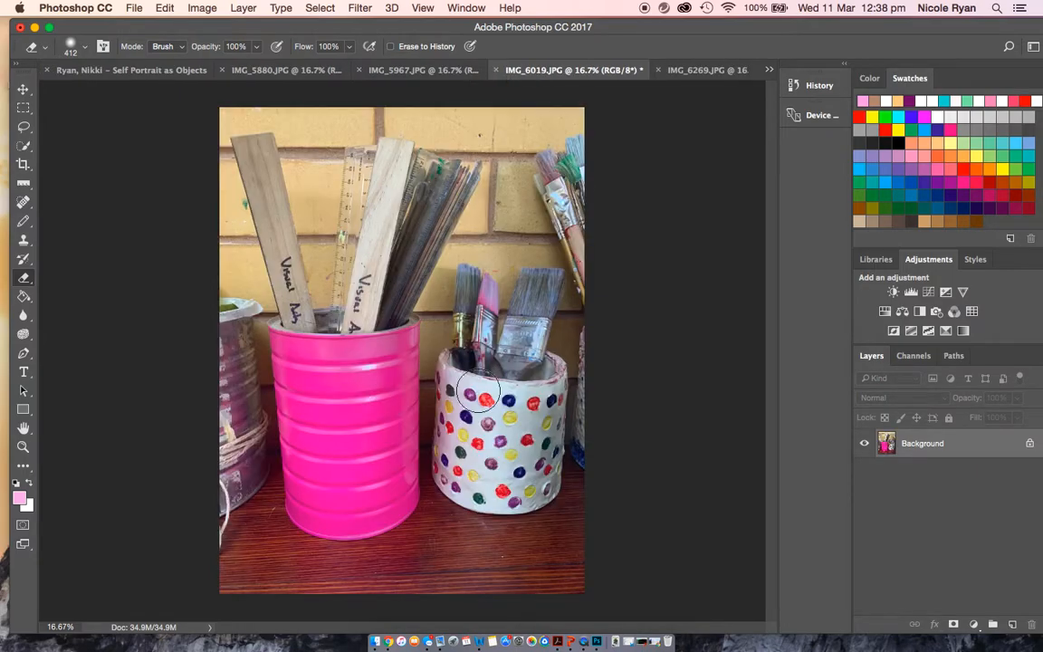
{"action": "left_click", "coordinate": [394, 73]}
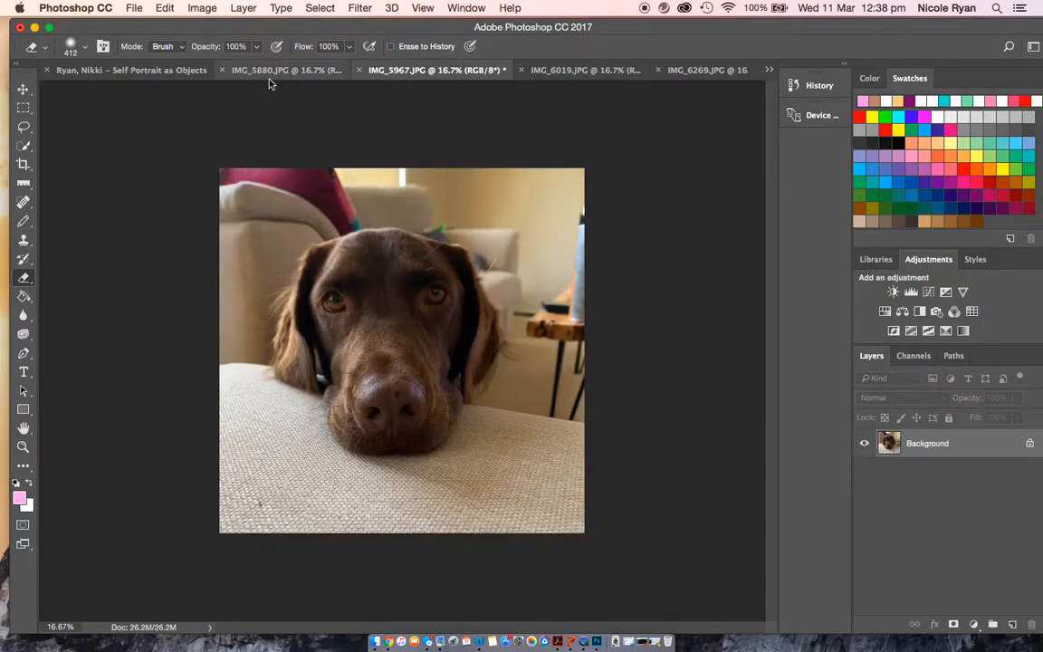
{"action": "left_click", "coordinate": [242, 71]}
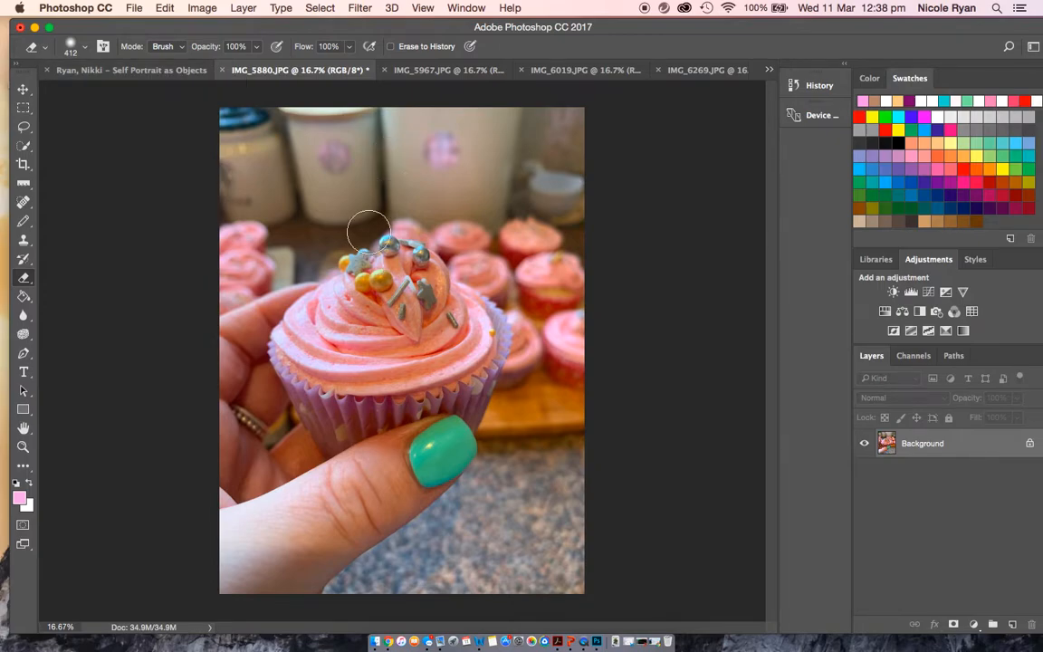
{"action": "left_click", "coordinate": [550, 73]}
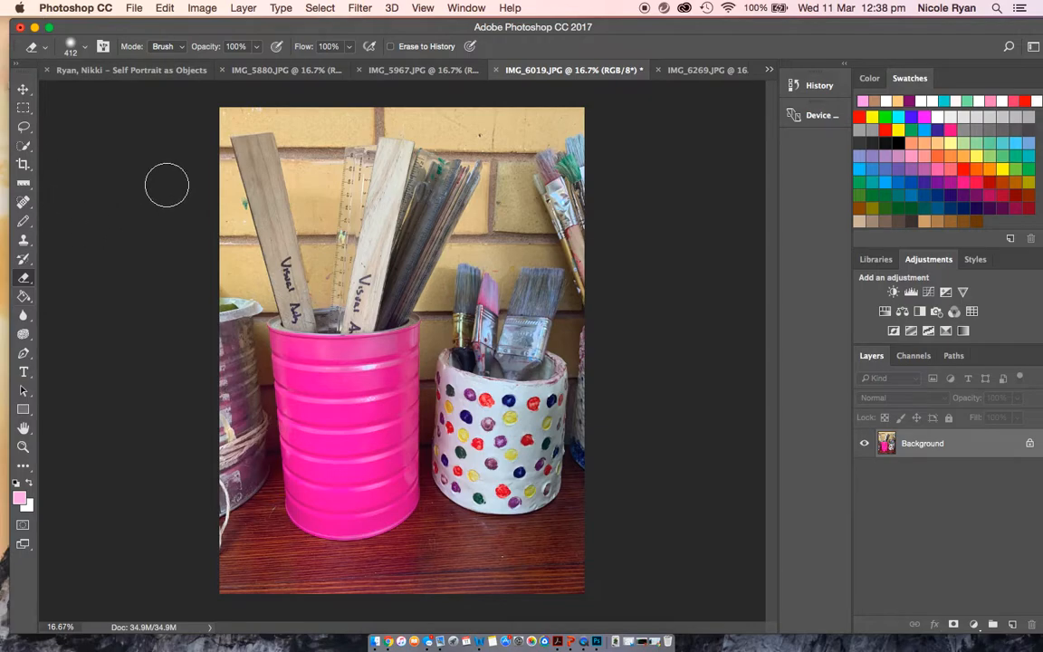
{"action": "left_click", "coordinate": [701, 72]}
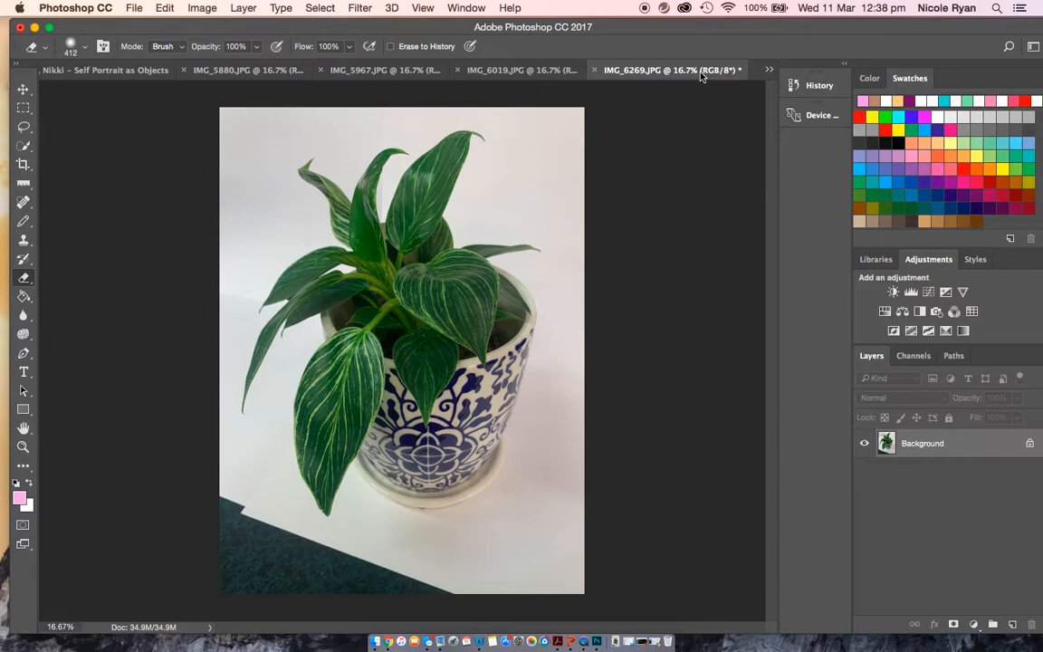
{"action": "left_click", "coordinate": [1029, 443]}
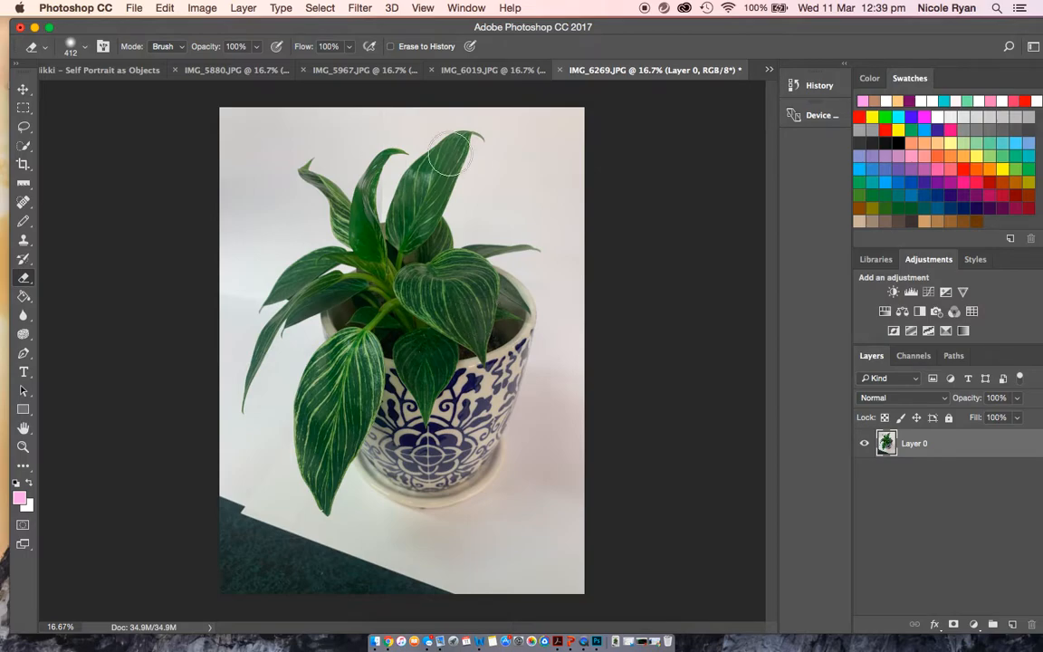
Step: With the Quick Selection tool, select the plant's centre leaf and the pot down to its base
{"action": "left_click", "coordinate": [26, 147]}
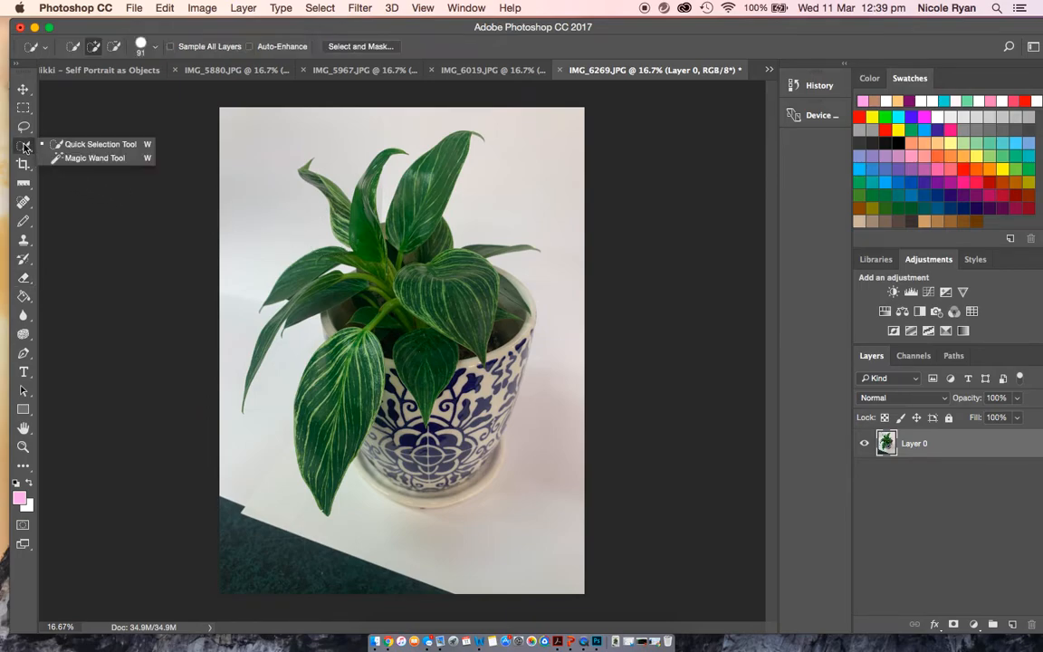
{"action": "left_click", "coordinate": [78, 144]}
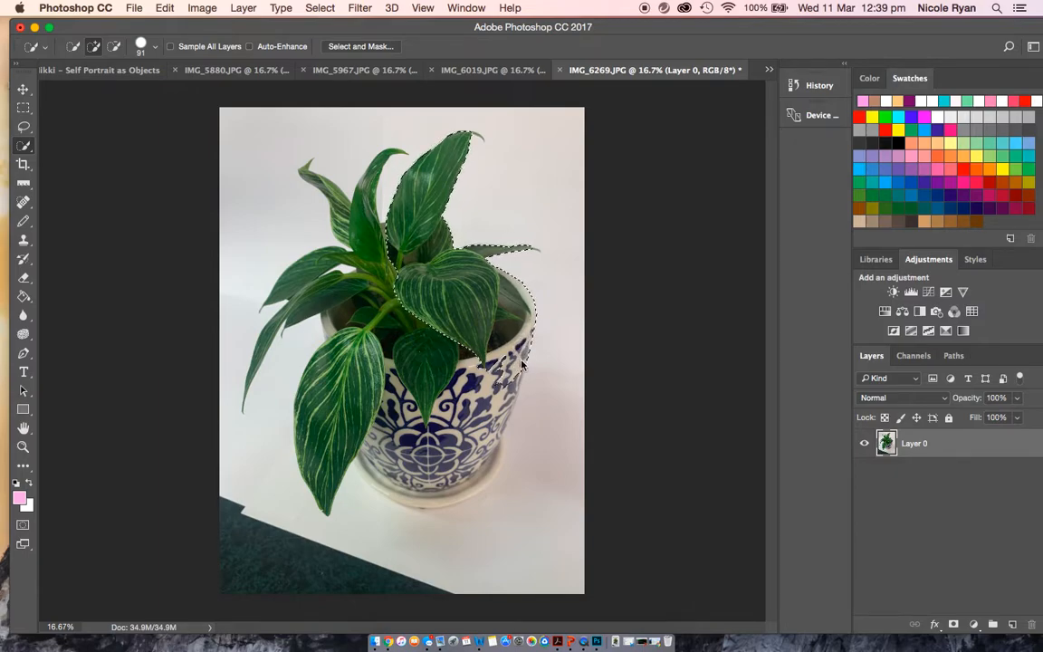
{"action": "left_click_drag", "start_coordinate": [406, 309], "coordinate": [422, 387]}
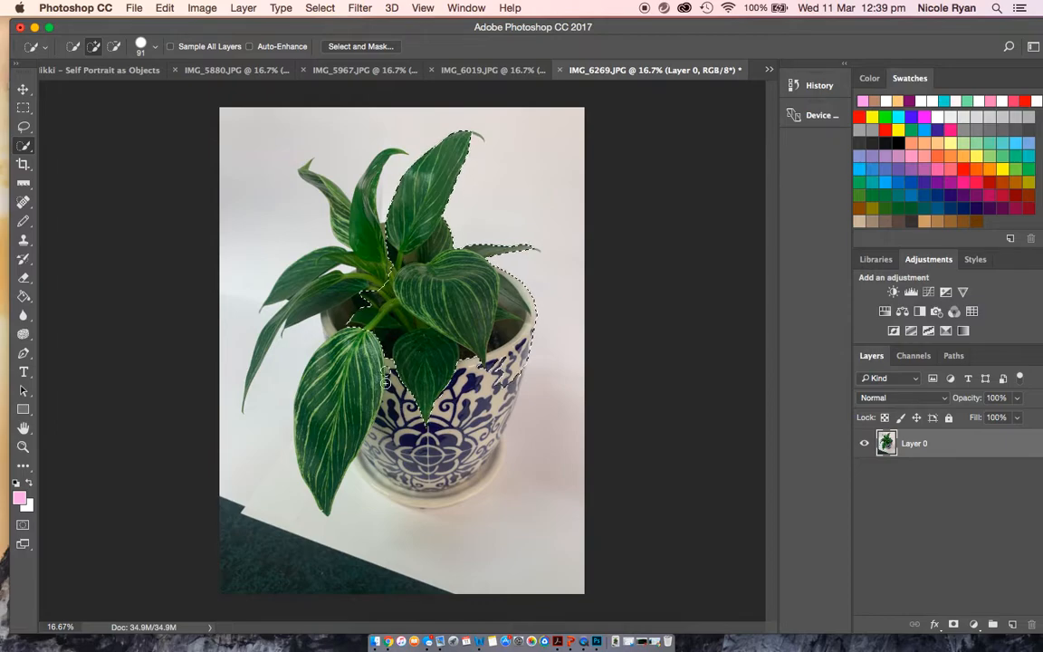
{"action": "mouse_move", "coordinate": [424, 451]}
{"action": "left_mouse_down"}
{"action": "mouse_move", "coordinate": [388, 466]}
{"action": "mouse_move", "coordinate": [363, 459]}
{"action": "mouse_move", "coordinate": [424, 488]}
{"action": "mouse_move", "coordinate": [448, 477]}
{"action": "mouse_move", "coordinate": [376, 484]}
{"action": "mouse_move", "coordinate": [367, 468]}
{"action": "mouse_move", "coordinate": [414, 499]}
{"action": "mouse_move", "coordinate": [461, 494]}
{"action": "mouse_move", "coordinate": [500, 443]}
{"action": "mouse_move", "coordinate": [498, 454]}
{"action": "mouse_move", "coordinate": [486, 373]}
{"action": "mouse_move", "coordinate": [484, 402]}
{"action": "mouse_move", "coordinate": [454, 432]}
{"action": "mouse_move", "coordinate": [512, 386]}
{"action": "left_mouse_up"}
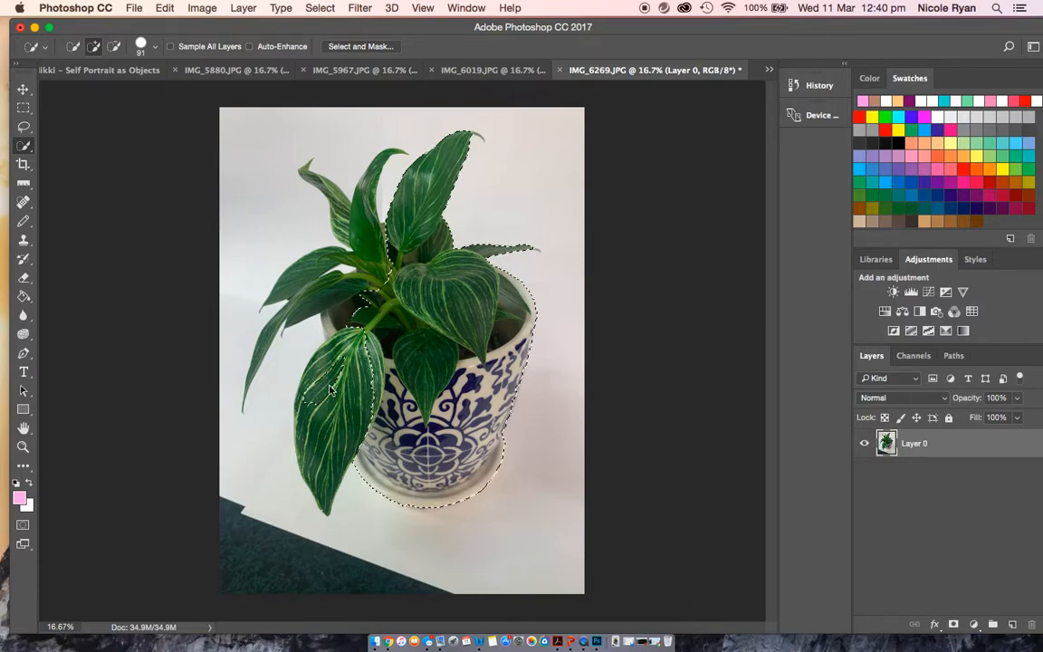
Step: Add the large left leaf, lower-left leaf, pot rim and upper-left leaves to the selection
{"action": "left_click_drag", "start_coordinate": [326, 394], "coordinate": [326, 440]}
{"action": "left_click_drag", "start_coordinate": [326, 385], "coordinate": [322, 373]}
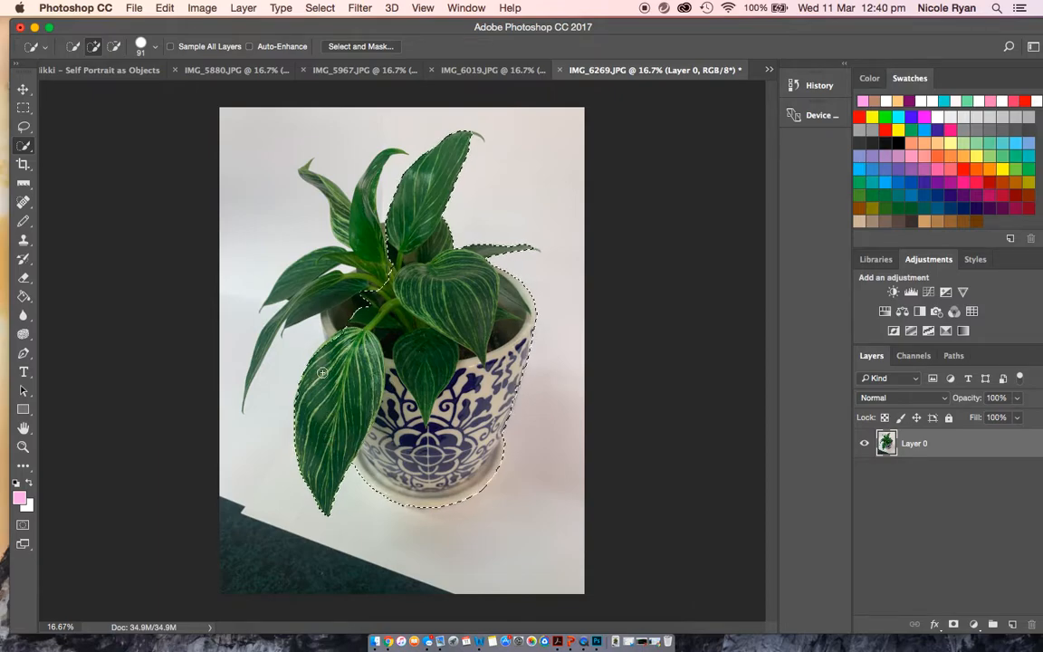
{"action": "left_click_drag", "start_coordinate": [349, 293], "coordinate": [309, 301]}
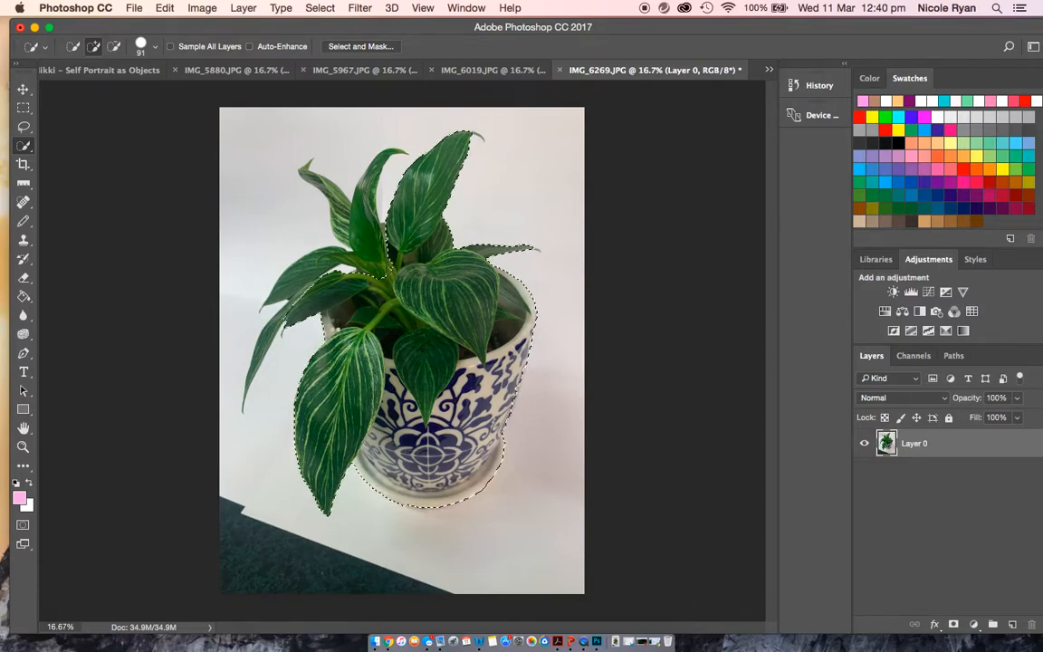
{"action": "left_click_drag", "start_coordinate": [266, 332], "coordinate": [295, 283]}
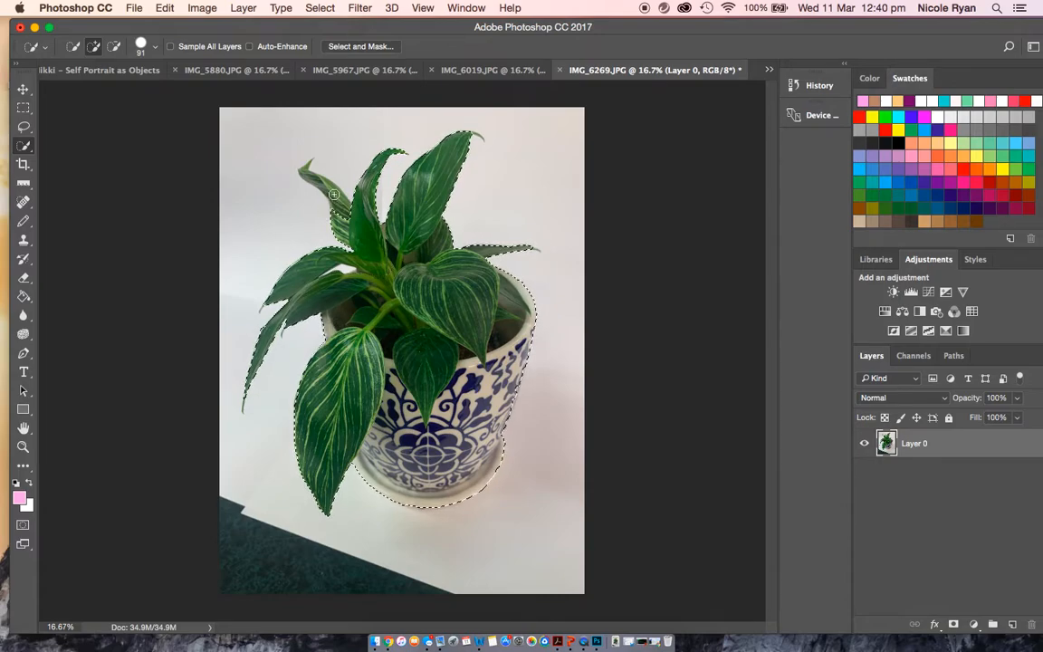
{"action": "left_click_drag", "start_coordinate": [313, 176], "coordinate": [334, 195]}
{"action": "scroll", "coordinate": [456, 142], "scroll_direction": "up", "scroll_amount": 2}
Step: Set the Quick Selection brush to 25 px and extend the selection along a thin leaf tip
{"action": "scroll", "coordinate": [456, 142], "scroll_direction": "up", "scroll_amount": 1}
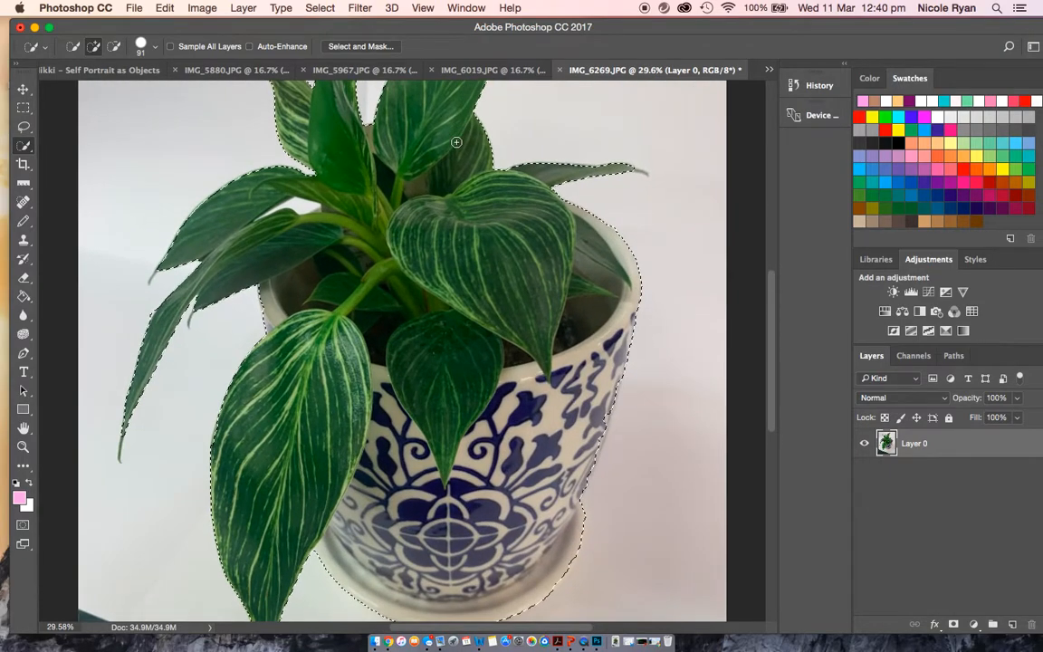
{"action": "scroll", "coordinate": [454, 137], "scroll_direction": "up", "scroll_amount": 3}
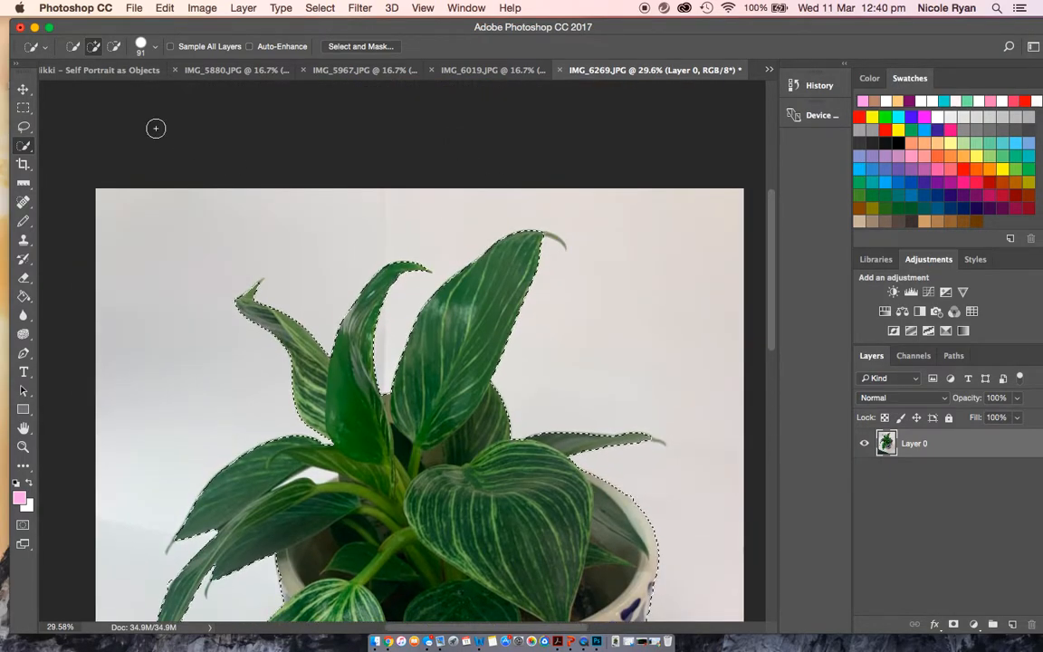
{"action": "left_click", "coordinate": [136, 45]}
{"action": "left_click", "coordinate": [92, 86]}
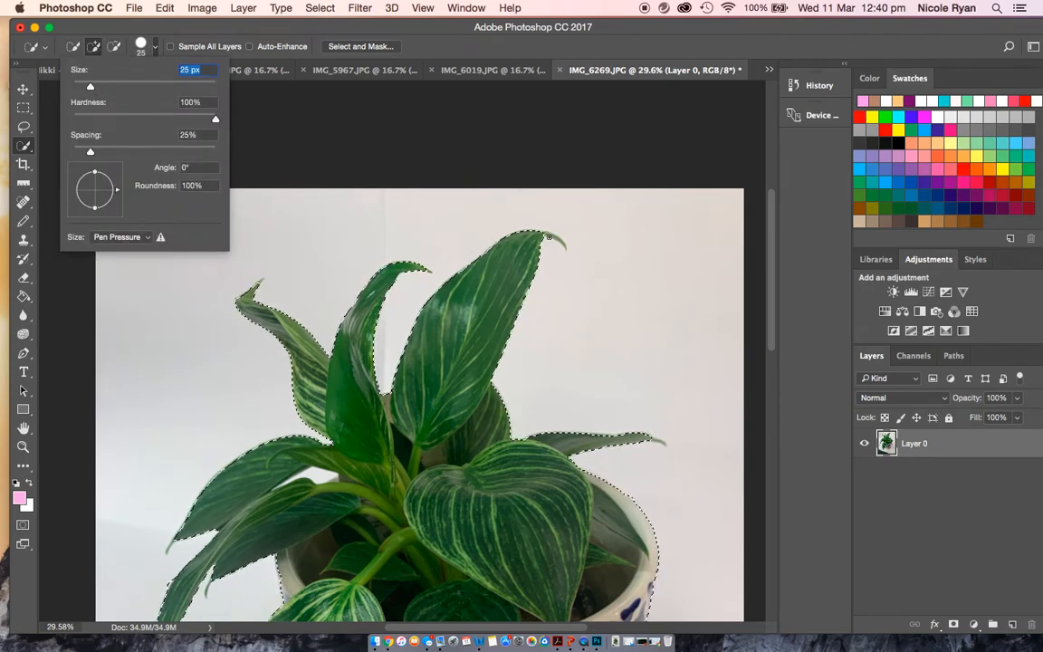
{"action": "left_click_drag", "start_coordinate": [546, 234], "coordinate": [562, 242]}
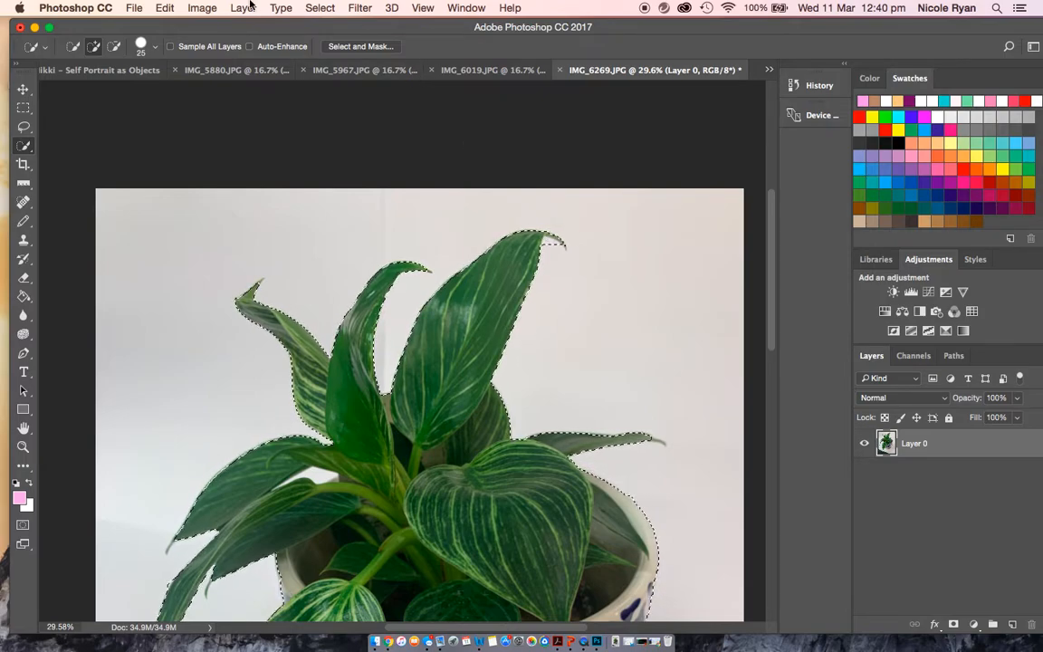
Step: Refine the plant selection's leaf edges, alternating between subtract and add modes
{"action": "left_click", "coordinate": [115, 50]}
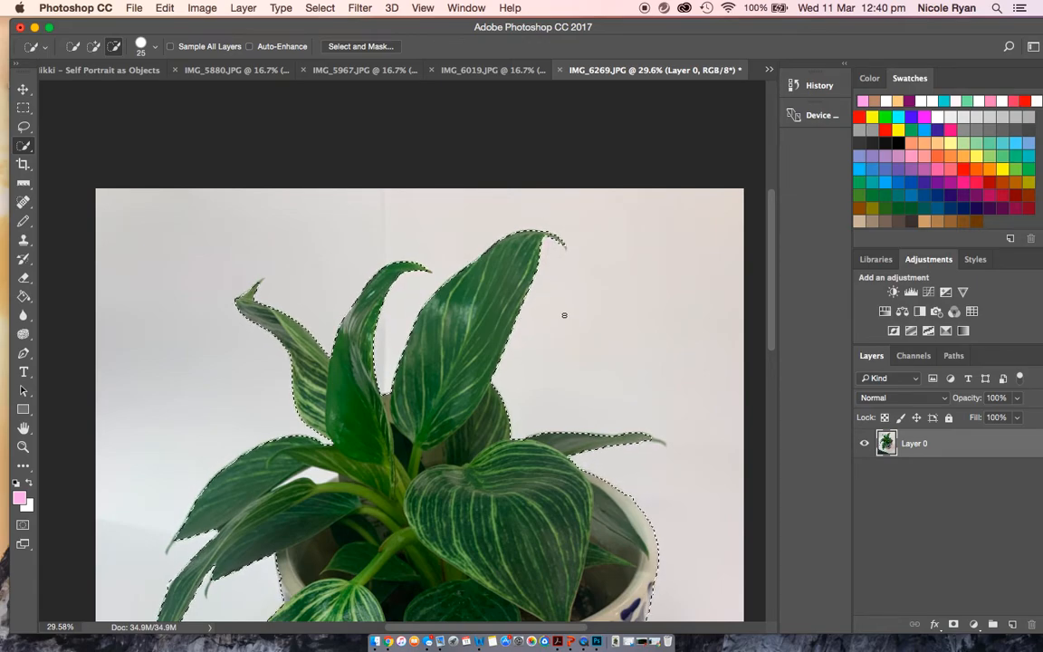
{"action": "left_click", "coordinate": [94, 46]}
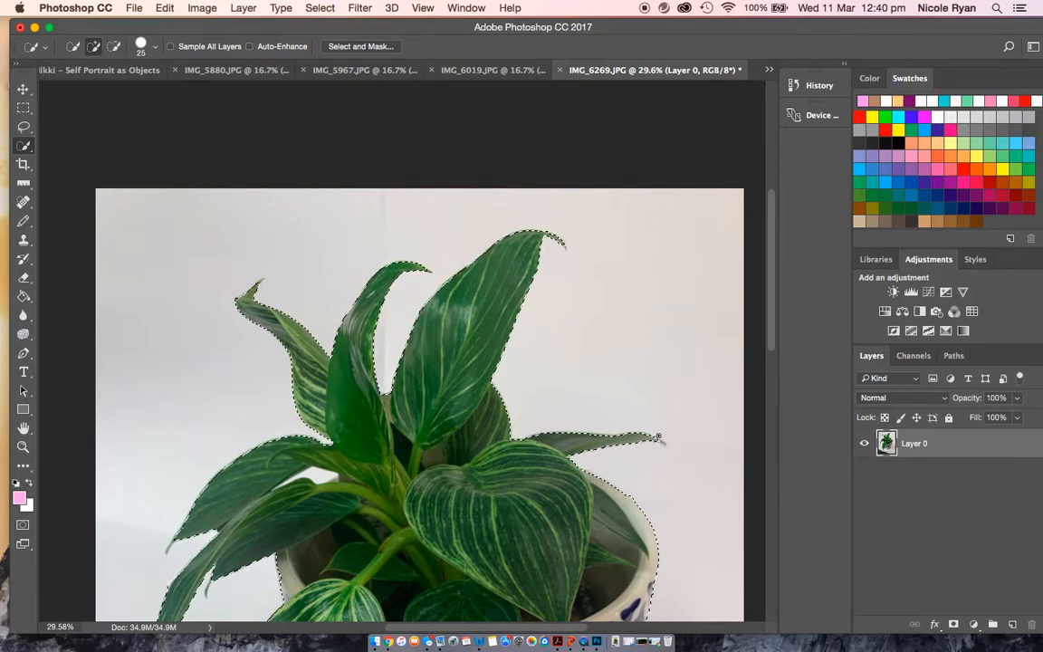
{"action": "scroll", "coordinate": [659, 437], "scroll_direction": "down", "scroll_amount": 5}
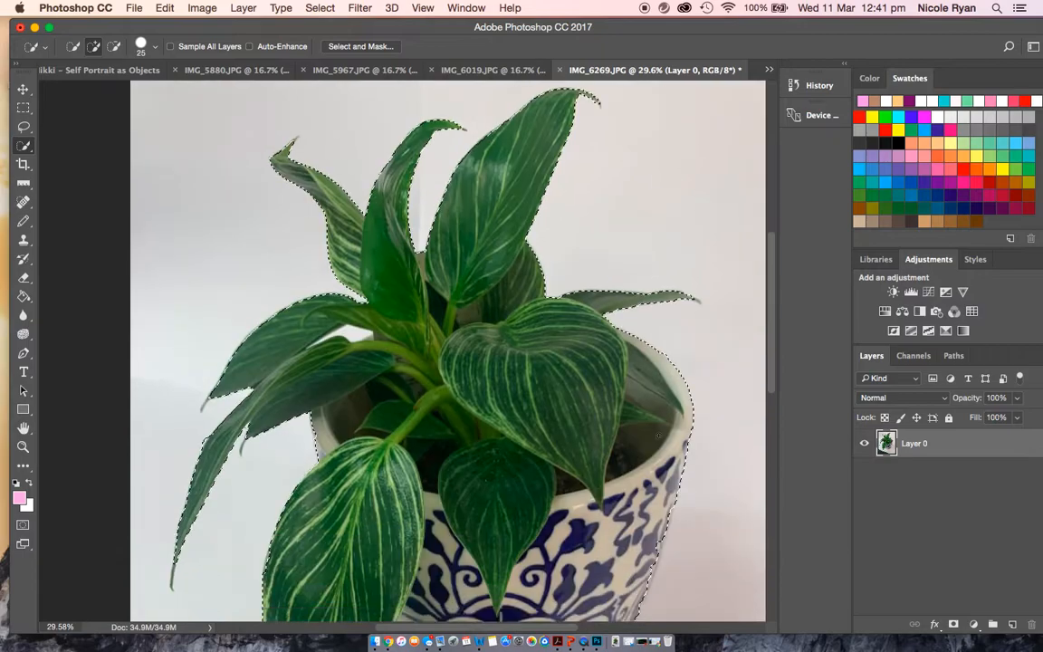
{"action": "scroll", "coordinate": [658, 437], "scroll_direction": "down", "scroll_amount": 2}
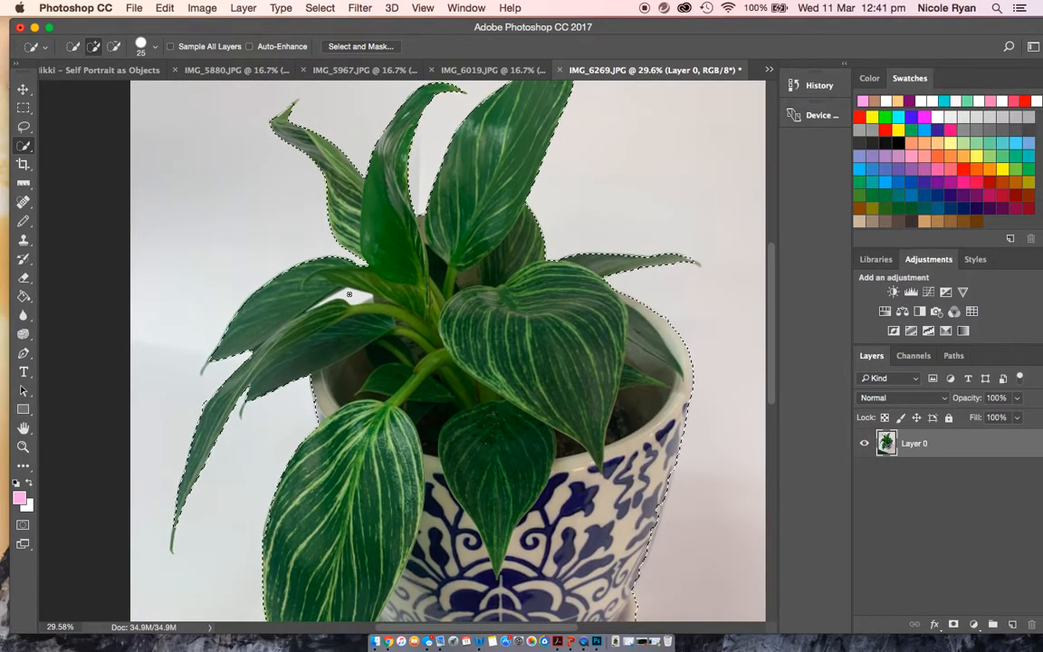
{"action": "left_click", "coordinate": [114, 46]}
{"action": "scroll", "coordinate": [632, 344], "scroll_direction": "down", "scroll_amount": 10}
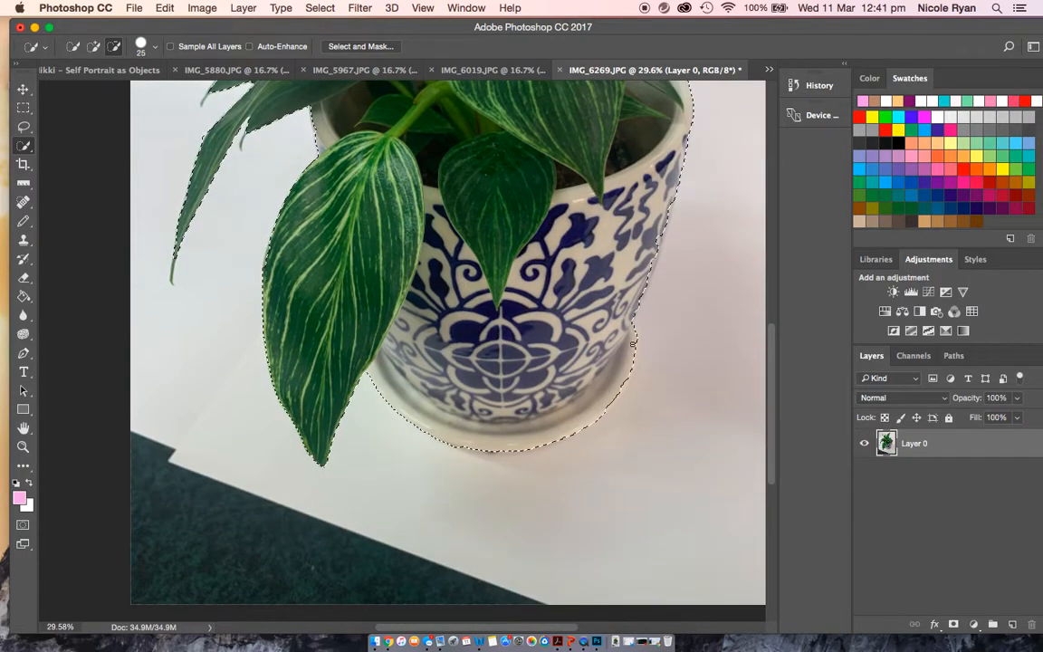
{"action": "scroll", "coordinate": [632, 344], "scroll_direction": "up", "scroll_amount": 4}
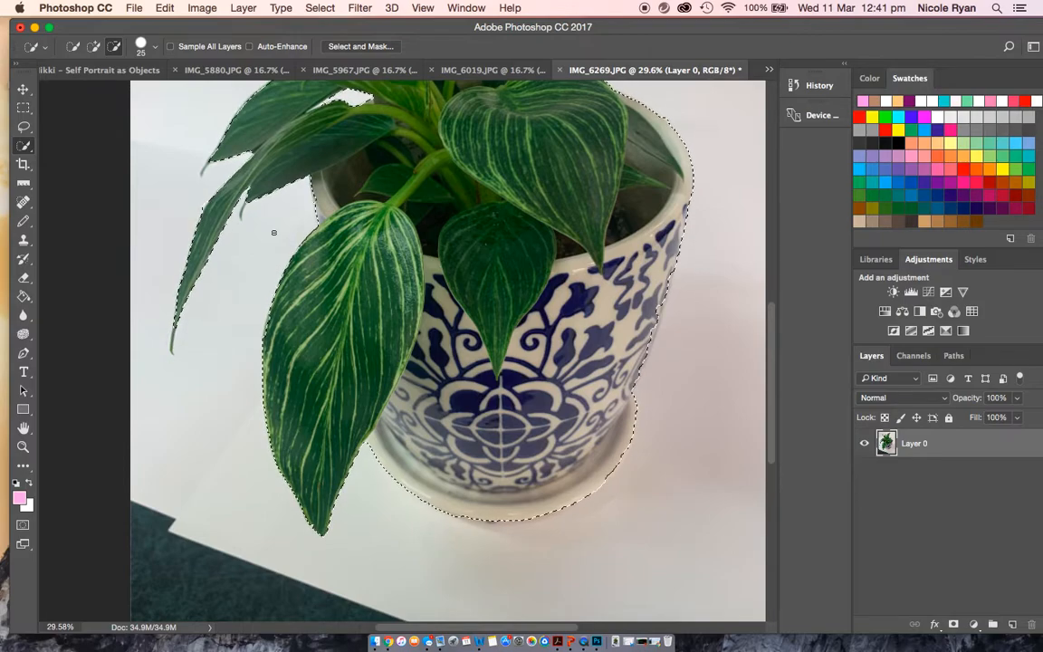
{"action": "scroll", "coordinate": [273, 233], "scroll_direction": "up", "scroll_amount": 5}
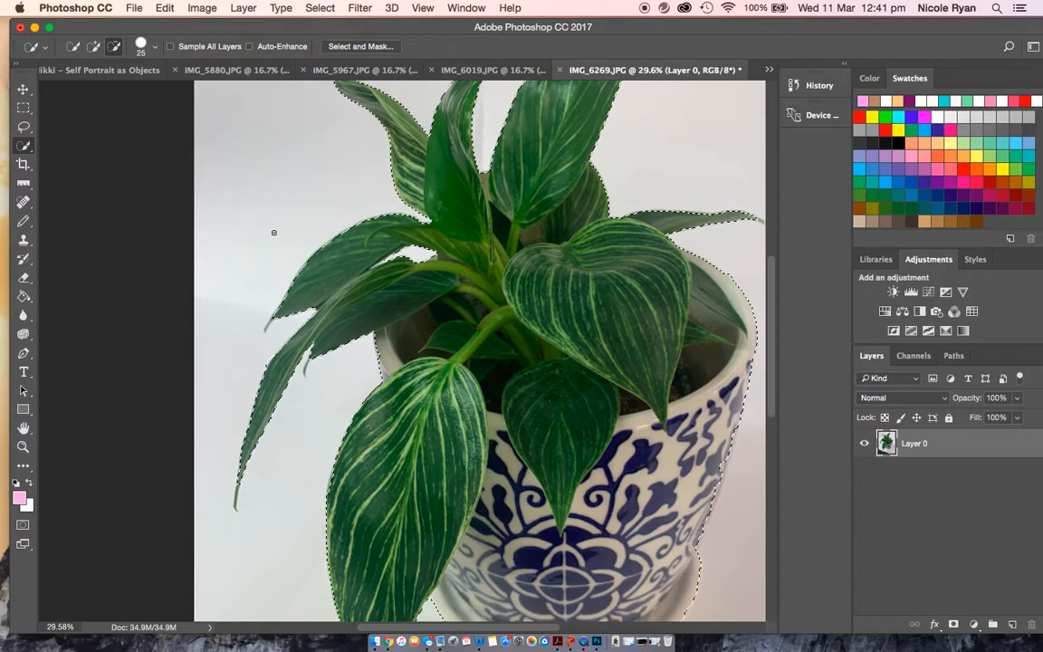
Step: Invert the selection and delete the background, leaving the plant on transparent Layer 0
{"action": "left_click", "coordinate": [314, 9]}
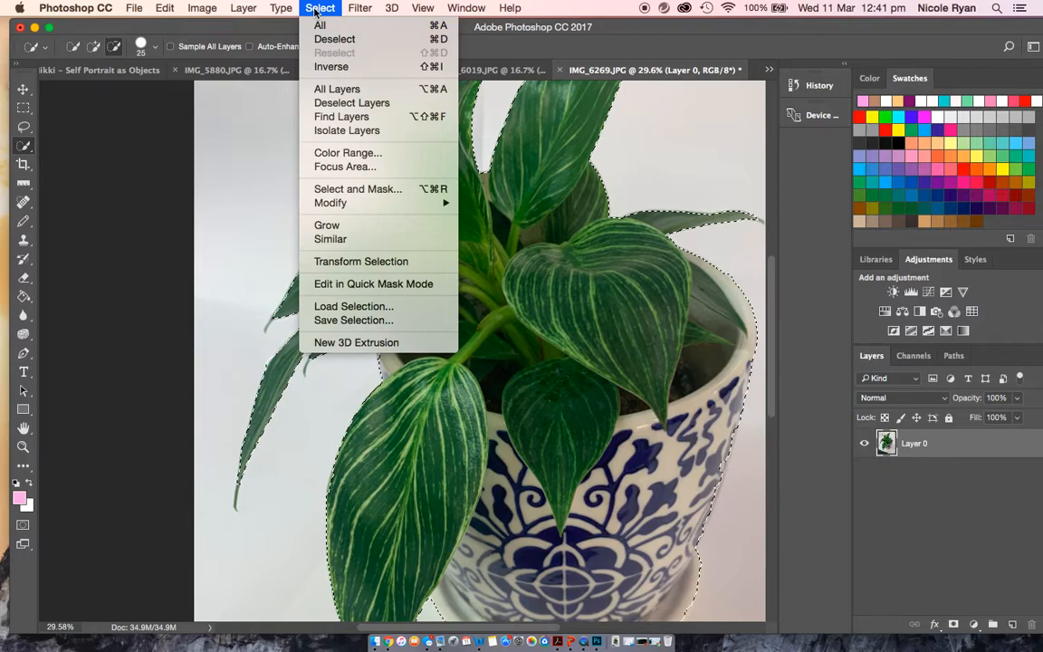
{"action": "left_click", "coordinate": [344, 66]}
{"action": "scroll", "coordinate": [582, 204], "scroll_direction": "up", "scroll_amount": 5}
{"action": "scroll", "coordinate": [582, 205], "scroll_direction": "right", "scroll_amount": 2}
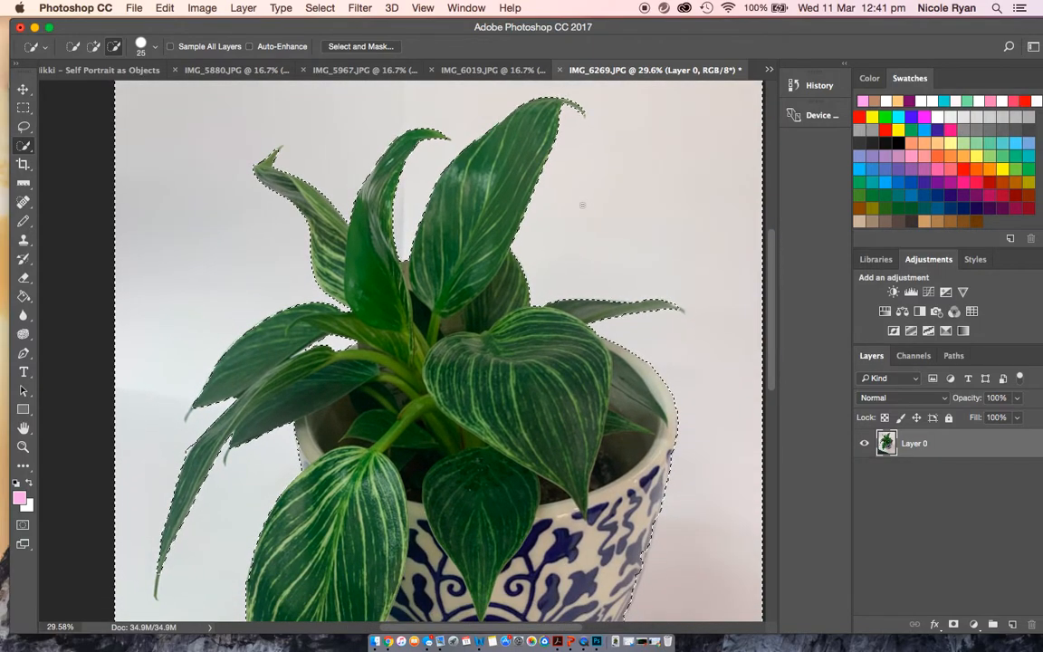
{"action": "scroll", "coordinate": [582, 205], "scroll_direction": "down", "scroll_amount": 4}
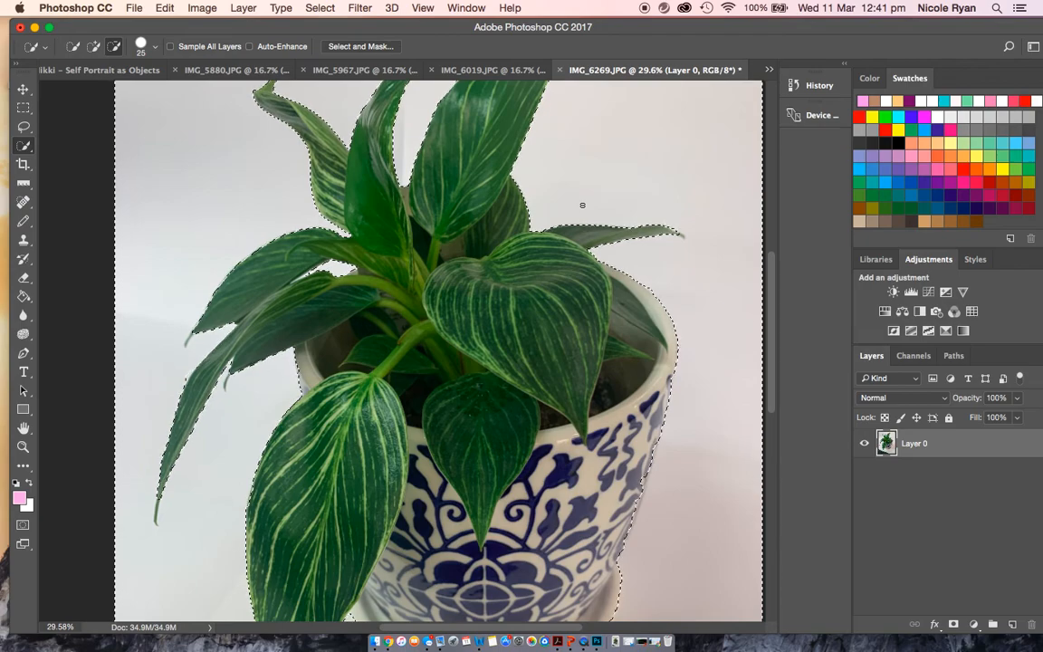
{"action": "key", "text": "Delete"}
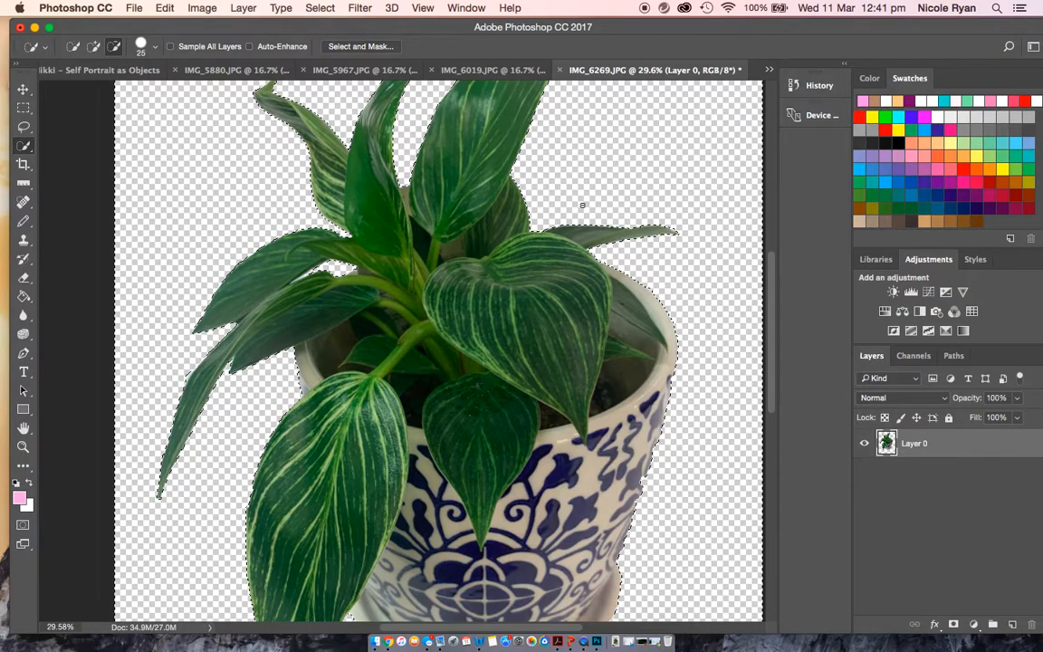
{"action": "scroll", "coordinate": [582, 206], "scroll_direction": "down", "scroll_amount": 1}
Step: Glance at the Self Portrait document, return to IMG_6269.JPG and deselect the plant cut-out
{"action": "scroll", "coordinate": [594, 254], "scroll_direction": "down", "scroll_amount": 4}
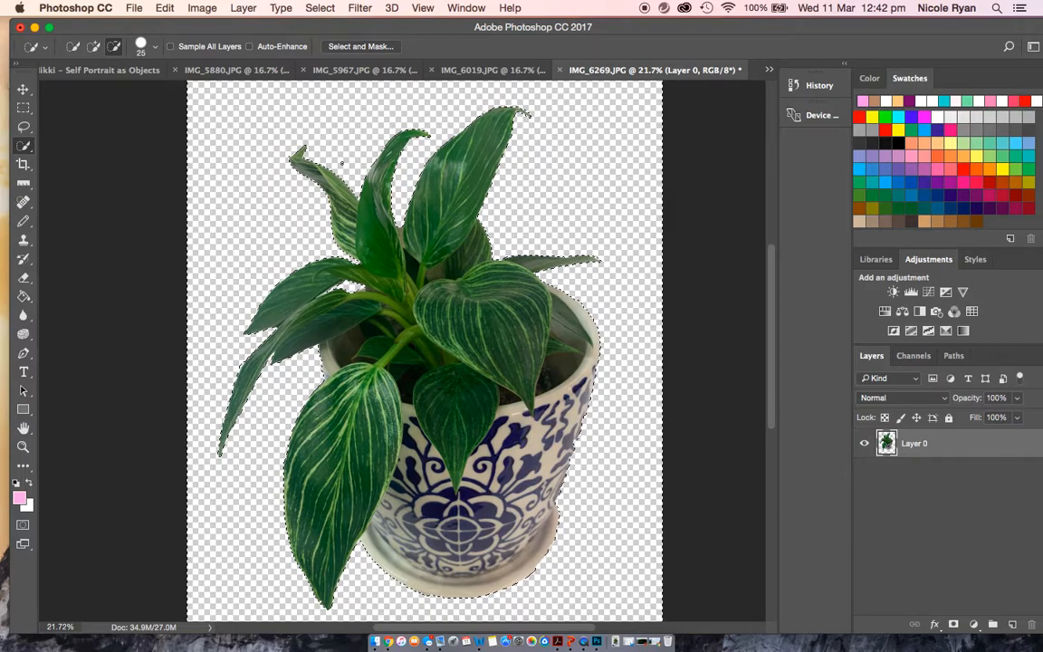
{"action": "left_click", "coordinate": [131, 71]}
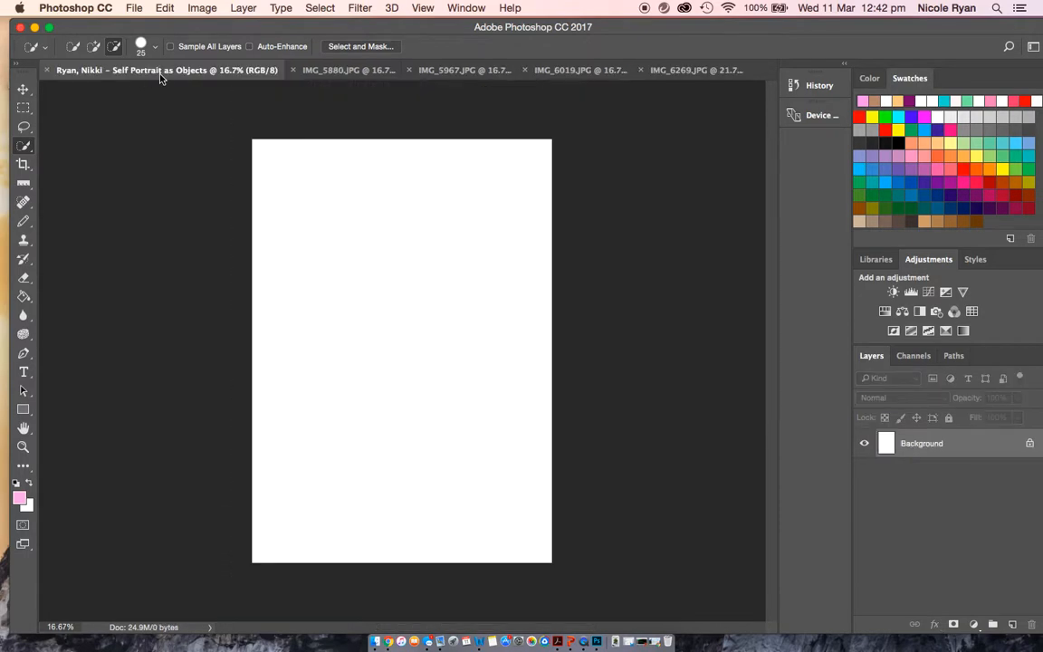
{"action": "left_click", "coordinate": [661, 72]}
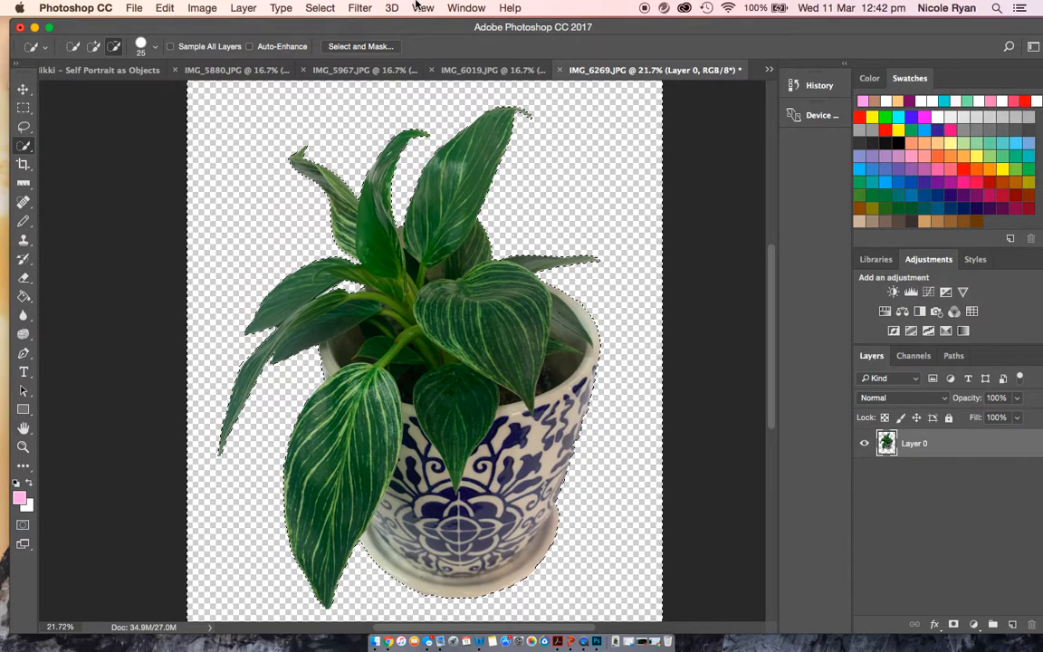
{"action": "left_click", "coordinate": [321, 7]}
{"action": "left_click", "coordinate": [336, 39]}
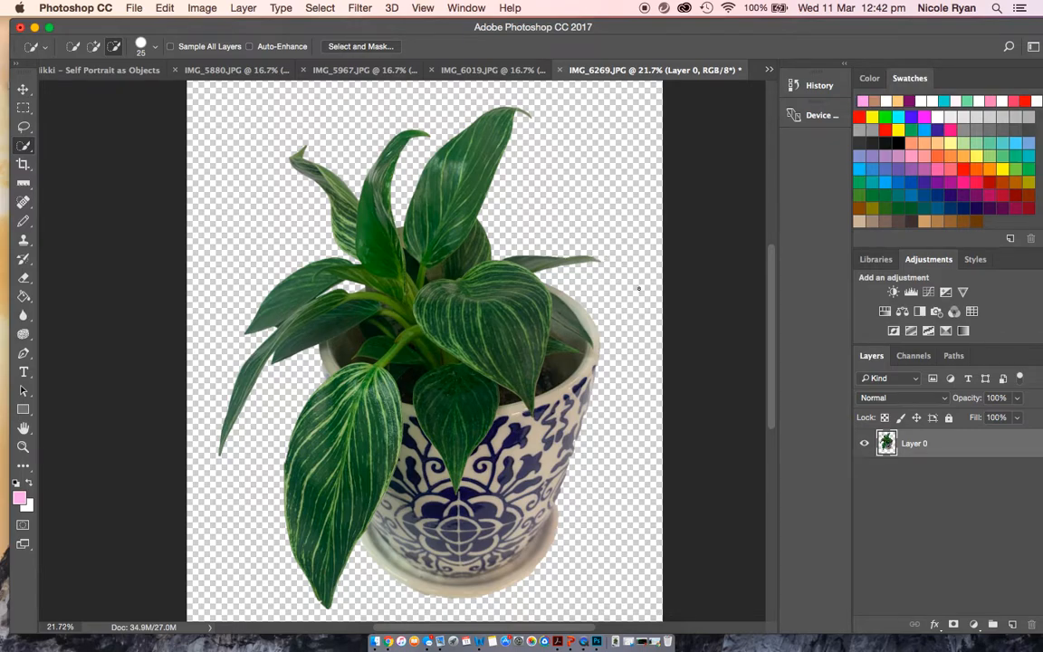
{"action": "scroll", "coordinate": [638, 289], "scroll_direction": "down", "scroll_amount": 5}
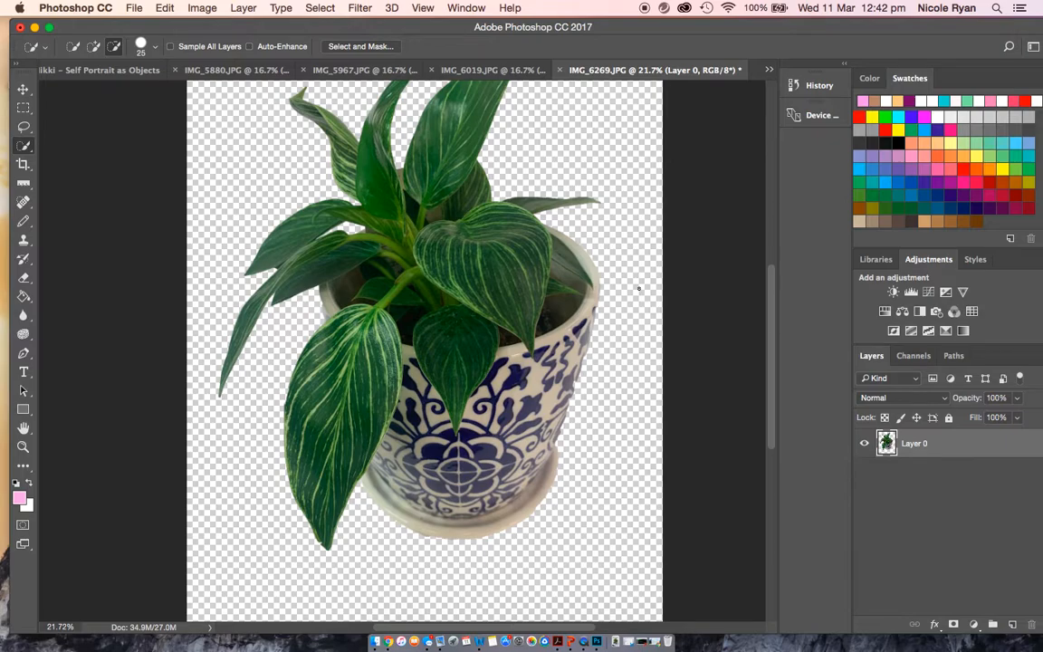
{"action": "scroll", "coordinate": [638, 289], "scroll_direction": "up", "scroll_amount": 2}
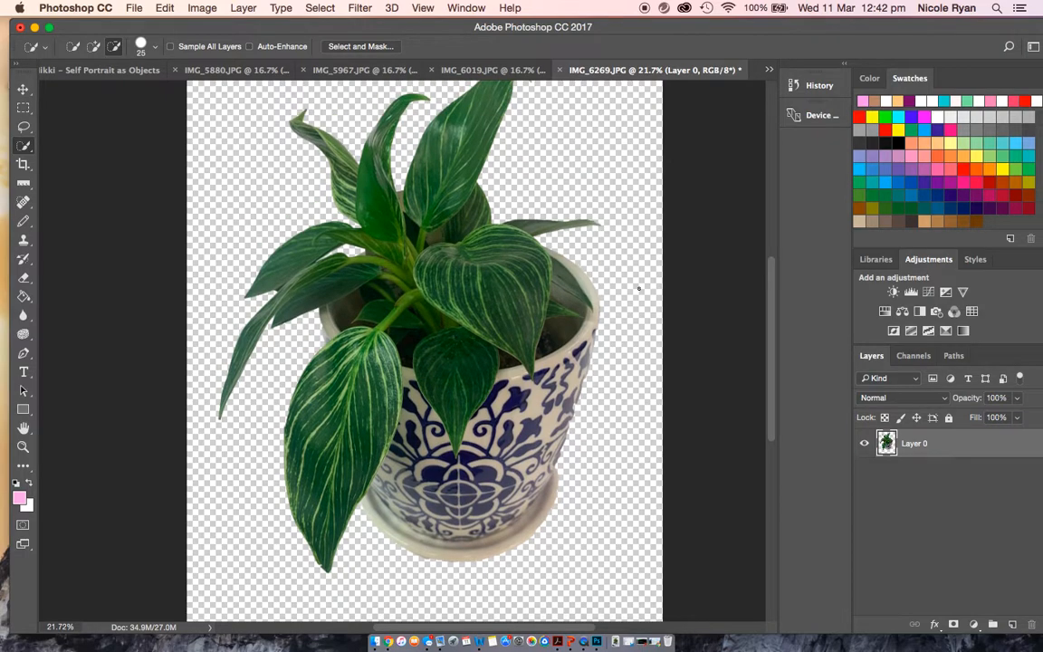